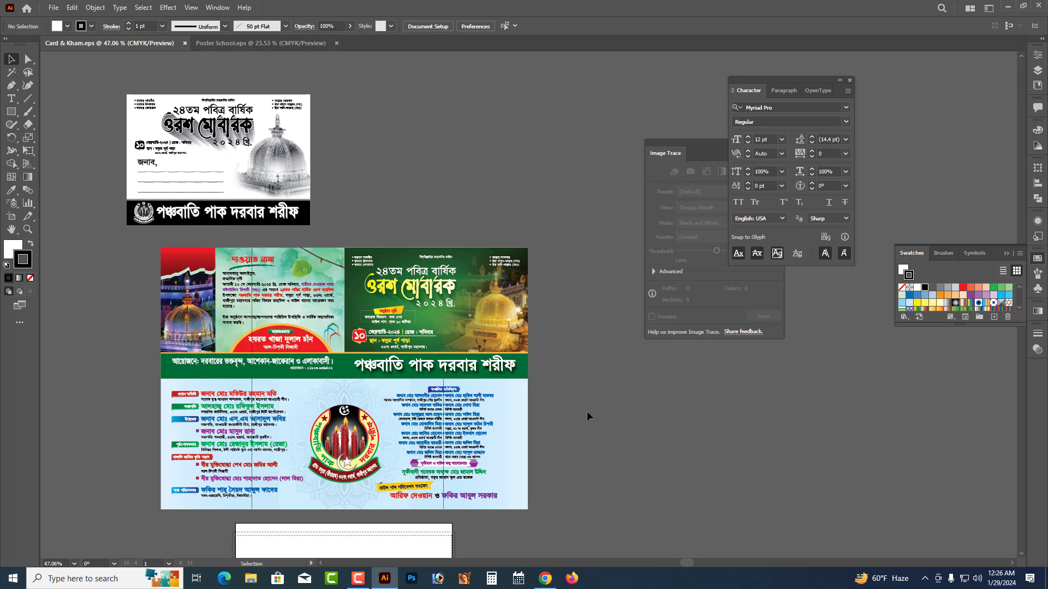
- Ungroup the colour invitation card artwork so its page elements can be selected separately
{"action": "left_click_drag", "start_coordinate": [556, 416], "coordinate": [646, 414]}
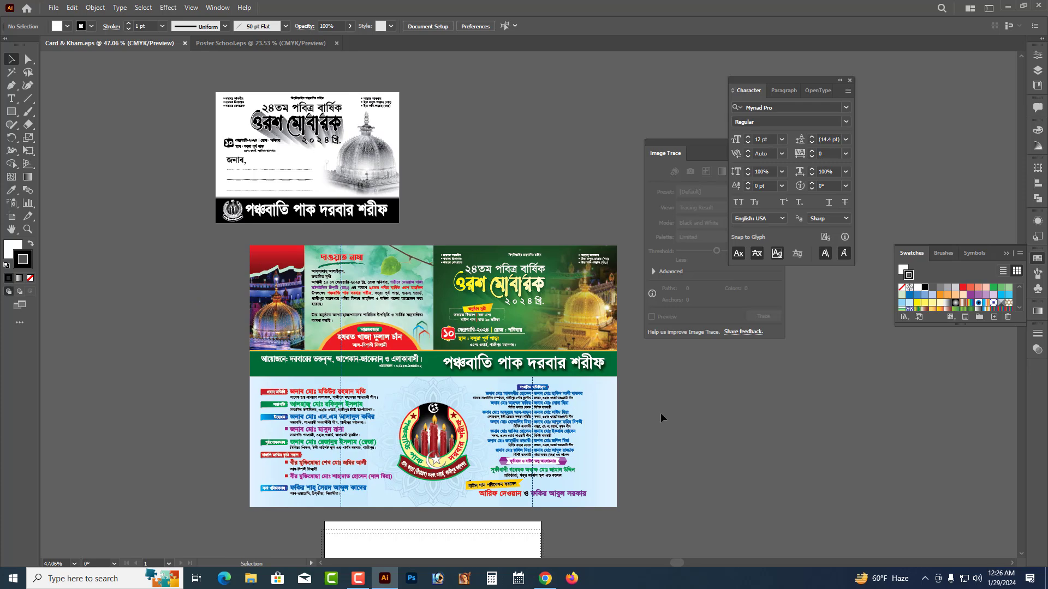
{"action": "key", "text": "Tab"}
{"action": "left_click_drag", "start_coordinate": [657, 412], "coordinate": [761, 379]}
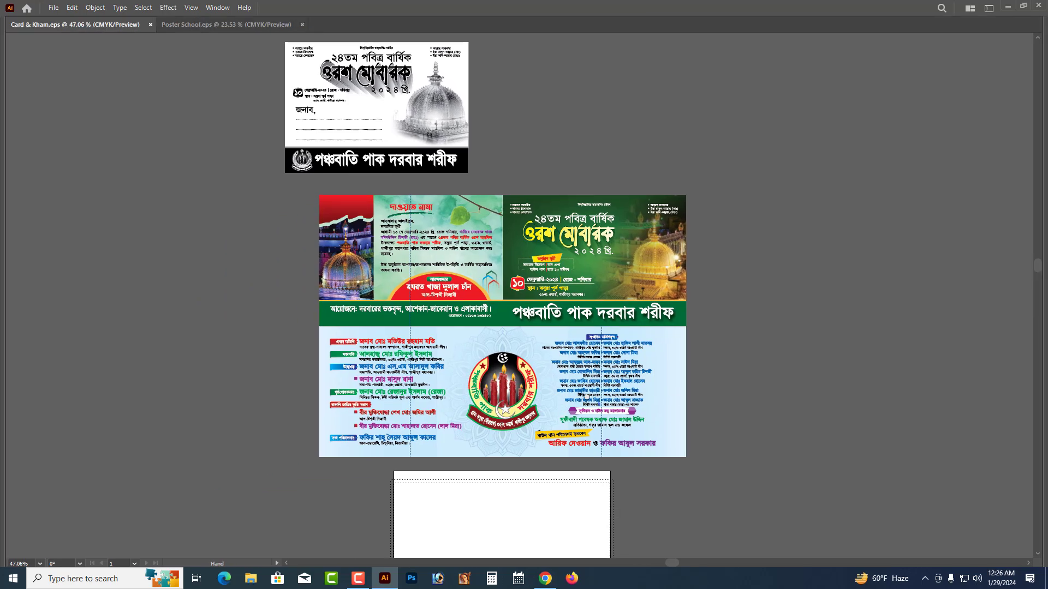
{"action": "left_click_drag", "start_coordinate": [534, 386], "coordinate": [635, 422]}
{"action": "left_click_drag", "start_coordinate": [575, 351], "coordinate": [603, 379]}
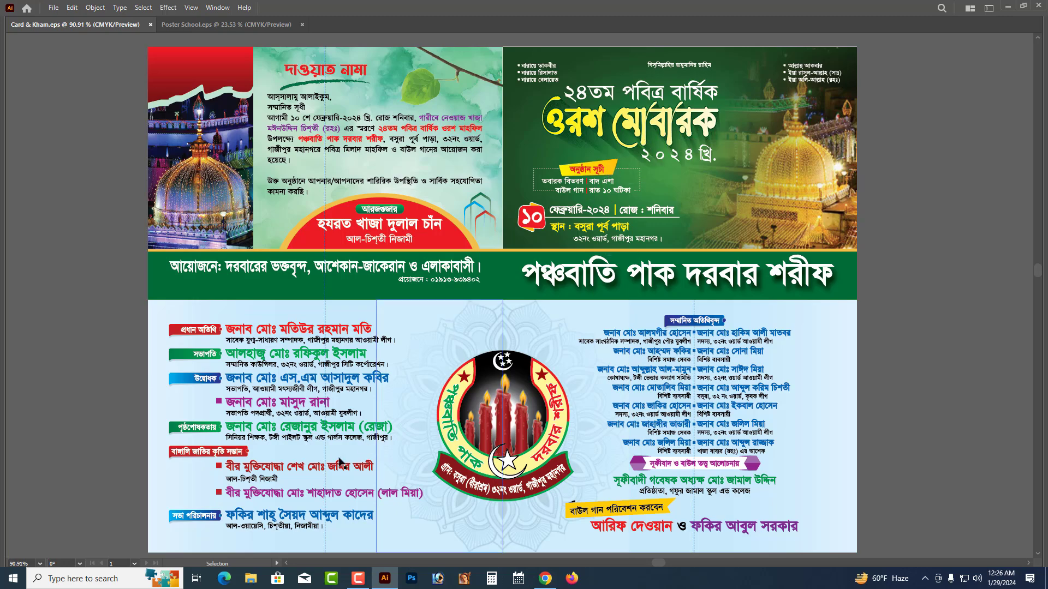
{"action": "left_click", "coordinate": [630, 157]}
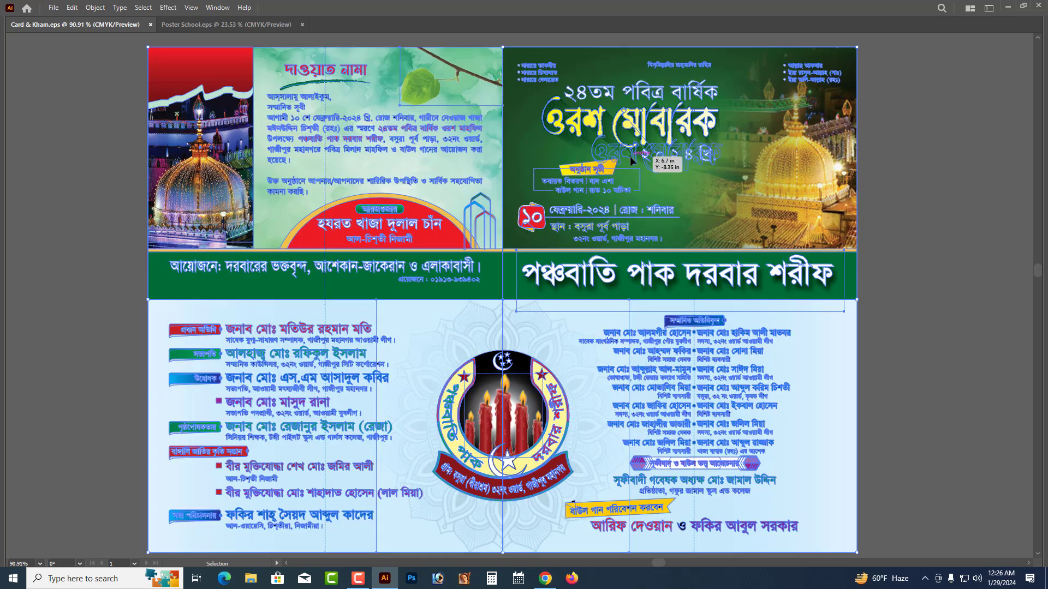
{"action": "right_click", "coordinate": [633, 156]}
{"action": "left_click", "coordinate": [679, 236]}
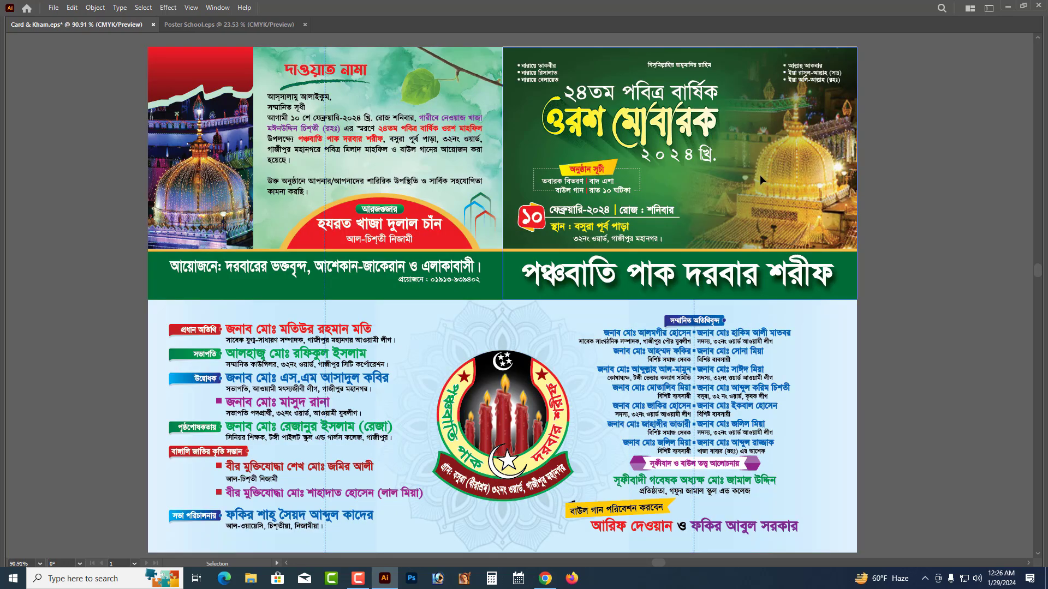
{"action": "left_click", "coordinate": [357, 376]}
{"action": "left_click", "coordinate": [352, 316]}
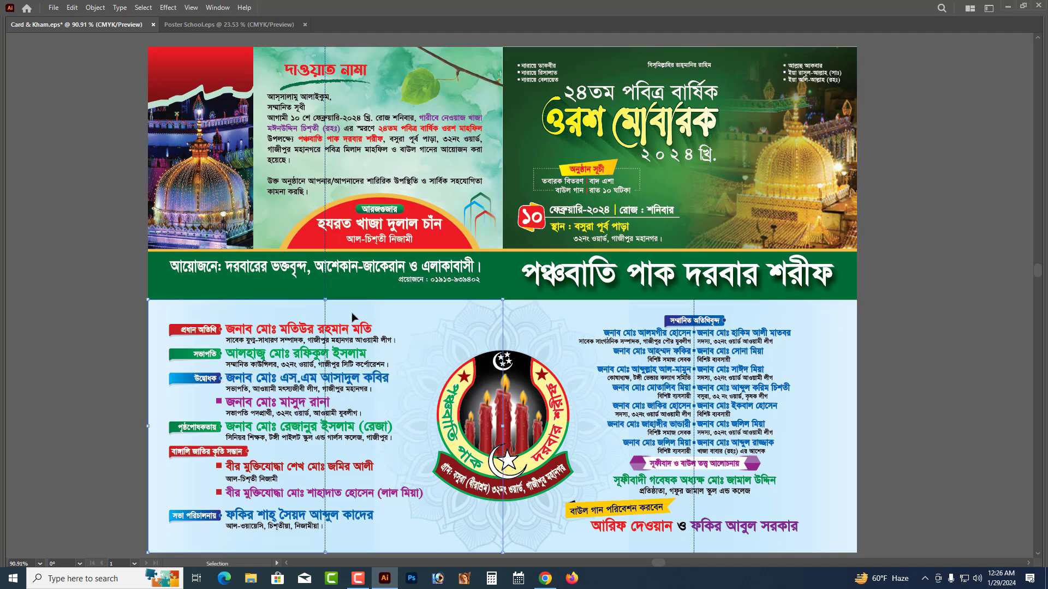
- Add a large text label "1" on the card's upper-right cover page
{"action": "key", "text": "t"}
{"action": "left_click", "coordinate": [908, 232]}
{"action": "type", "text": "1"}
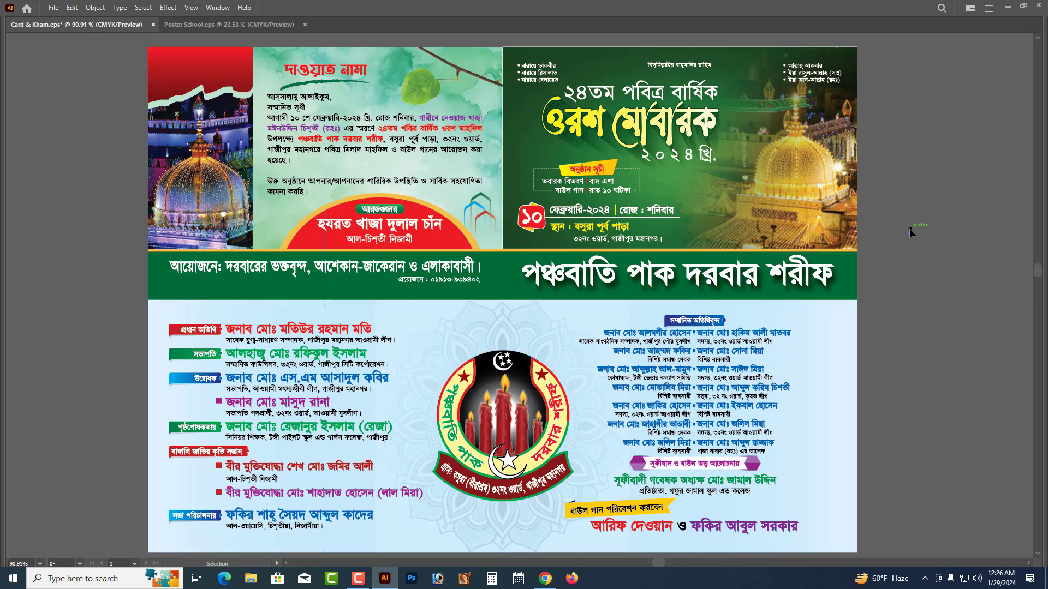
{"action": "left_click_drag", "start_coordinate": [913, 228], "coordinate": [999, 166]}
{"action": "left_click_drag", "start_coordinate": [918, 229], "coordinate": [382, 385]}
- Position a copy of the number label on the card's lower-left page and change its text to 2
{"action": "left_click_drag", "start_coordinate": [281, 440], "coordinate": [332, 416]}
{"action": "double_click", "coordinate": [331, 416]}
{"action": "key", "text": "ctrl+a"}
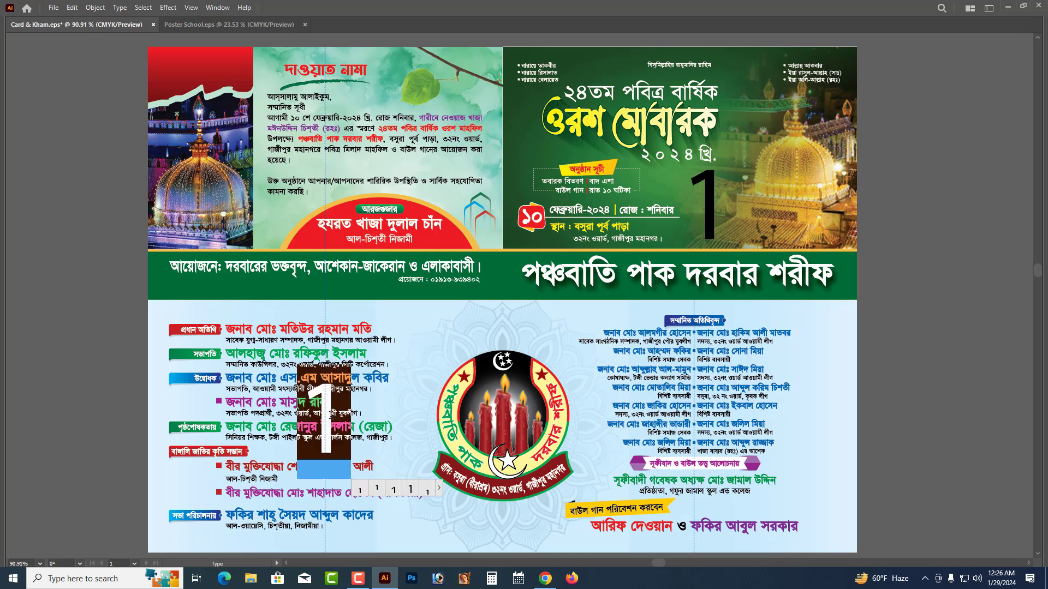
{"action": "type", "text": "2"}
{"action": "key", "text": "Escape"}
- Label the lower-right page 3 and the upper-left page 4 using copies of the number text
{"action": "left_click_drag", "start_coordinate": [330, 418], "coordinate": [345, 134]}
{"action": "double_click", "coordinate": [675, 429]}
{"action": "type", "text": "3"}
{"action": "key", "text": "Escape"}
{"action": "double_click", "coordinate": [344, 130]}
{"action": "type", "text": "4"}
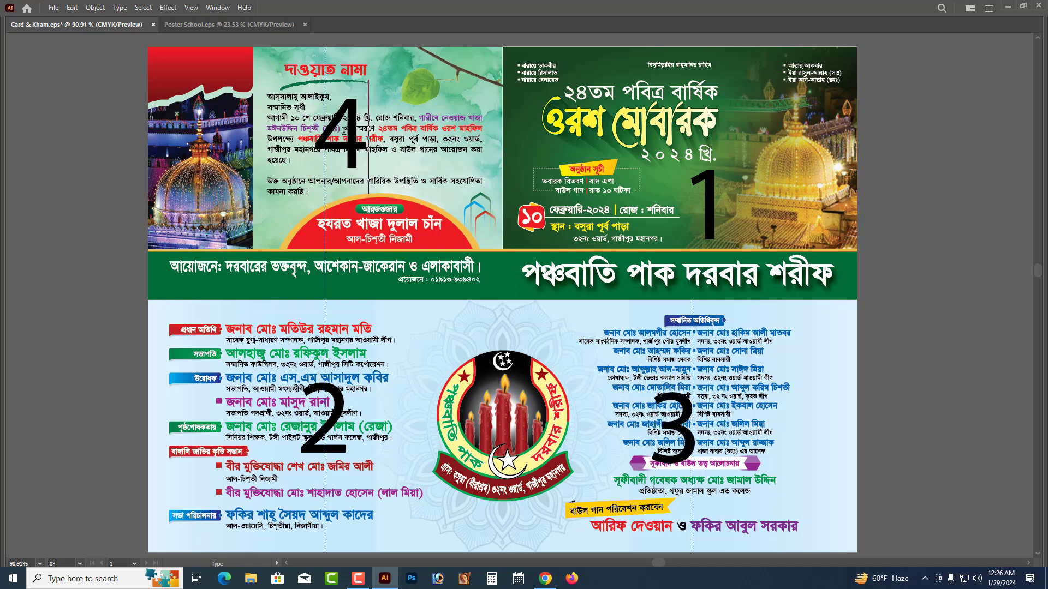
{"action": "key", "text": "Escape"}
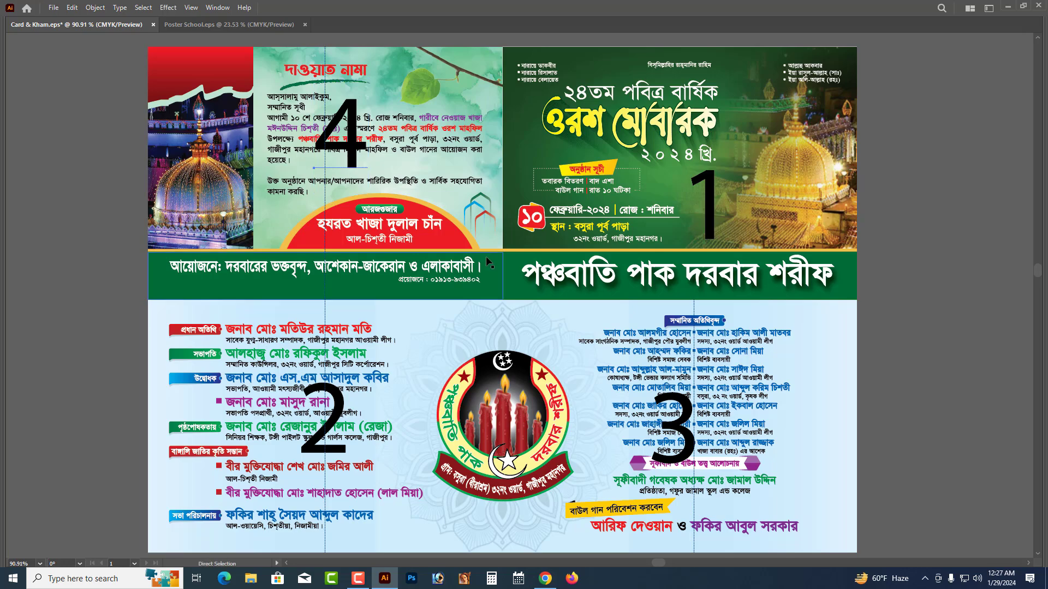
- Delete the four page-number labels 1, 2, 3 and 4 from the card
{"action": "key", "text": "ctrl+minus"}
{"action": "left_click_drag", "start_coordinate": [734, 344], "coordinate": [698, 217]}
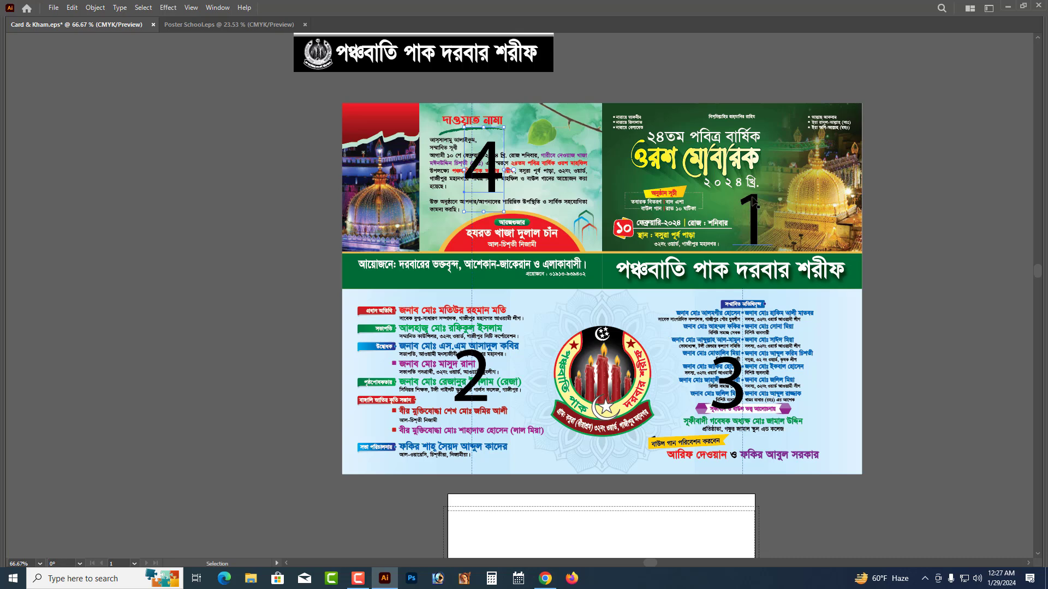
{"action": "left_click", "coordinate": [753, 210]}
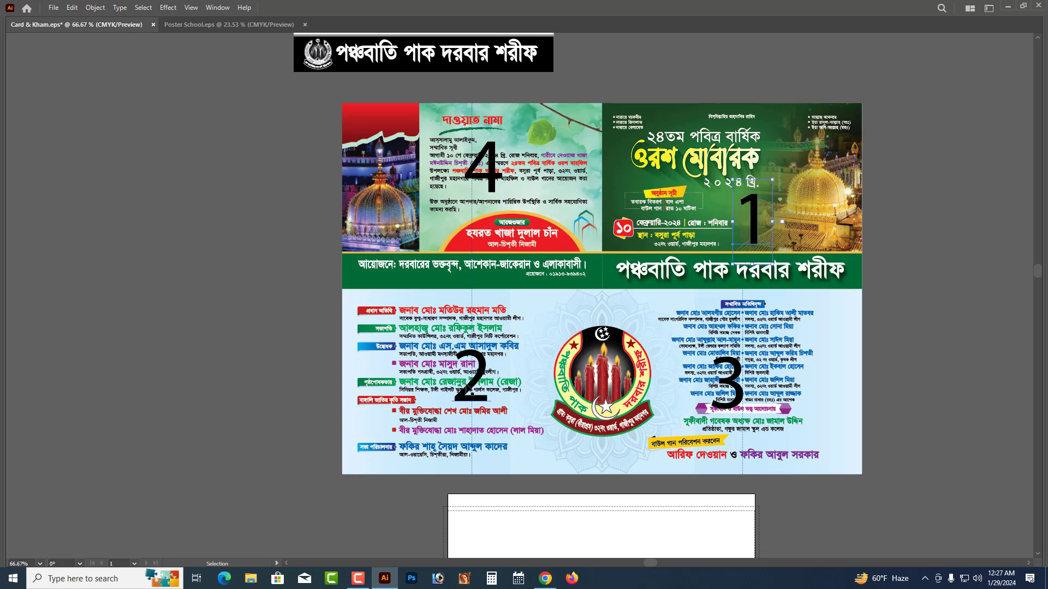
{"action": "left_click", "coordinate": [467, 391]}
{"action": "left_click", "coordinate": [737, 393]}
{"action": "left_click", "coordinate": [492, 174]}
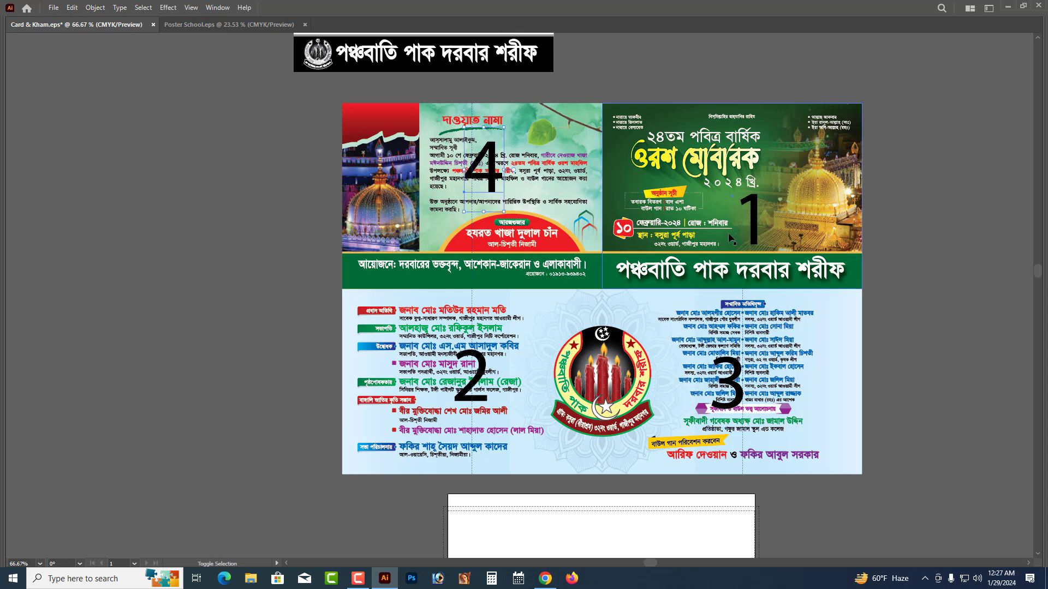
{"action": "left_click", "coordinate": [750, 227], "text": "shift"}
{"action": "left_click", "coordinate": [729, 376], "text": "shift"}
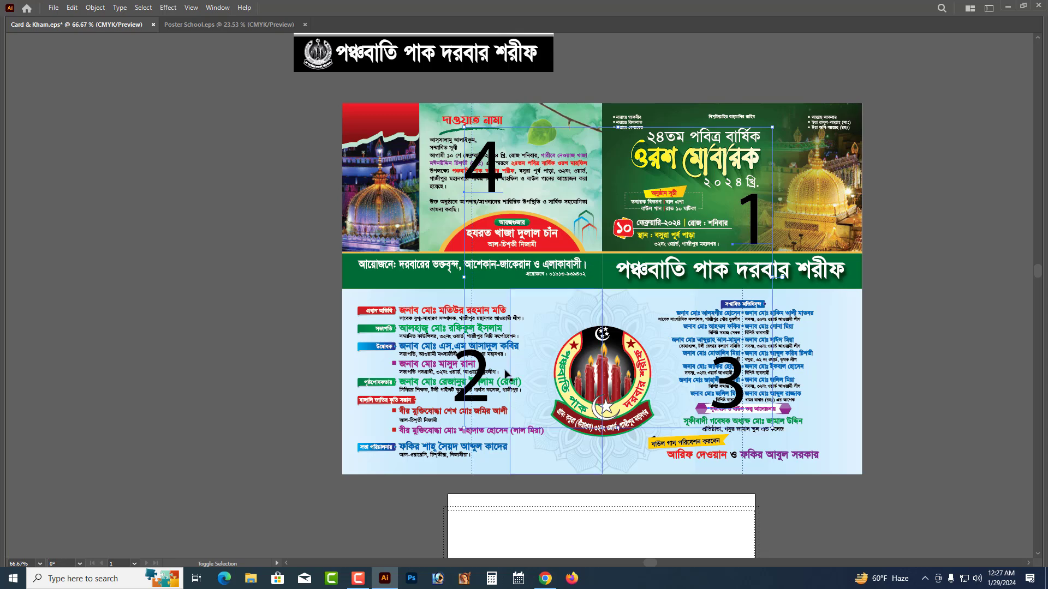
{"action": "left_click", "coordinate": [473, 375], "text": "shift"}
{"action": "key", "text": "Delete"}
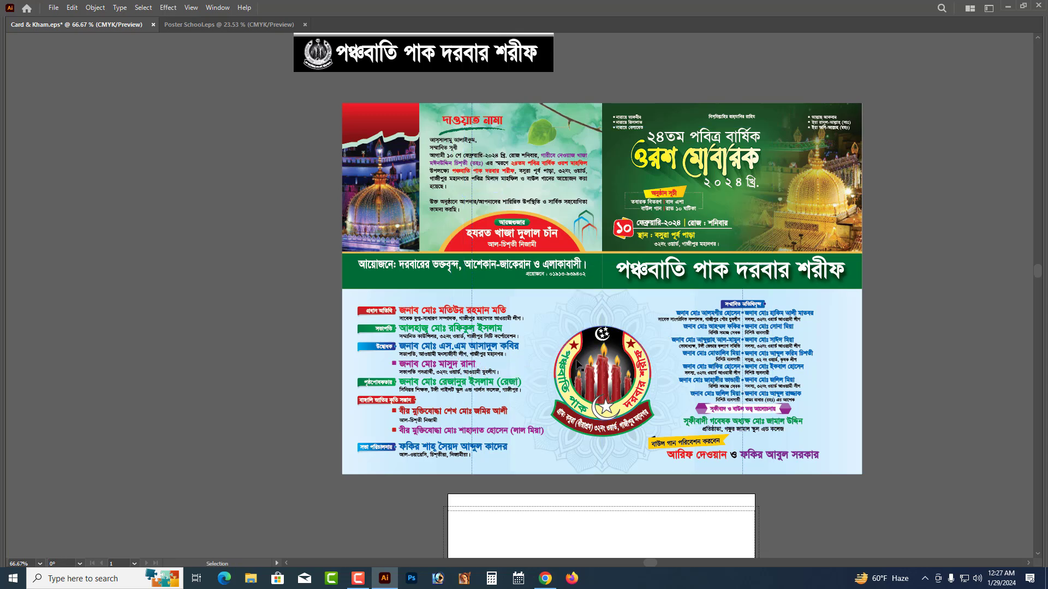
- Group all artwork in the card's upper half, covering both outer pages and the green title band
{"action": "scroll", "coordinate": [326, 223], "scroll_direction": "up", "scroll_amount": 2}
{"action": "scroll", "coordinate": [326, 224], "scroll_direction": "right", "scroll_amount": 2}
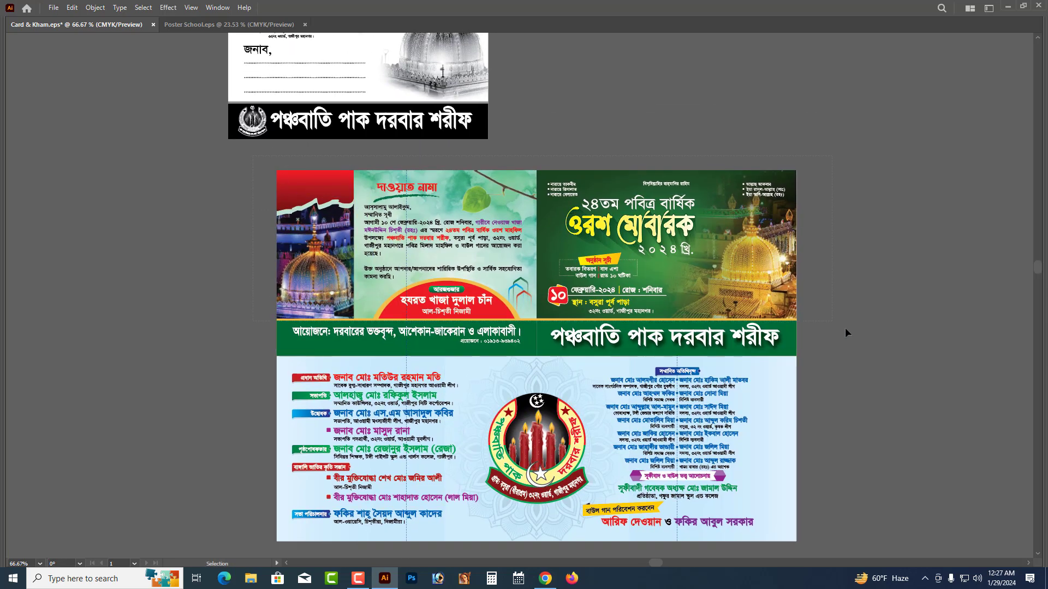
{"action": "left_click_drag", "start_coordinate": [872, 349], "coordinate": [872, 350]}
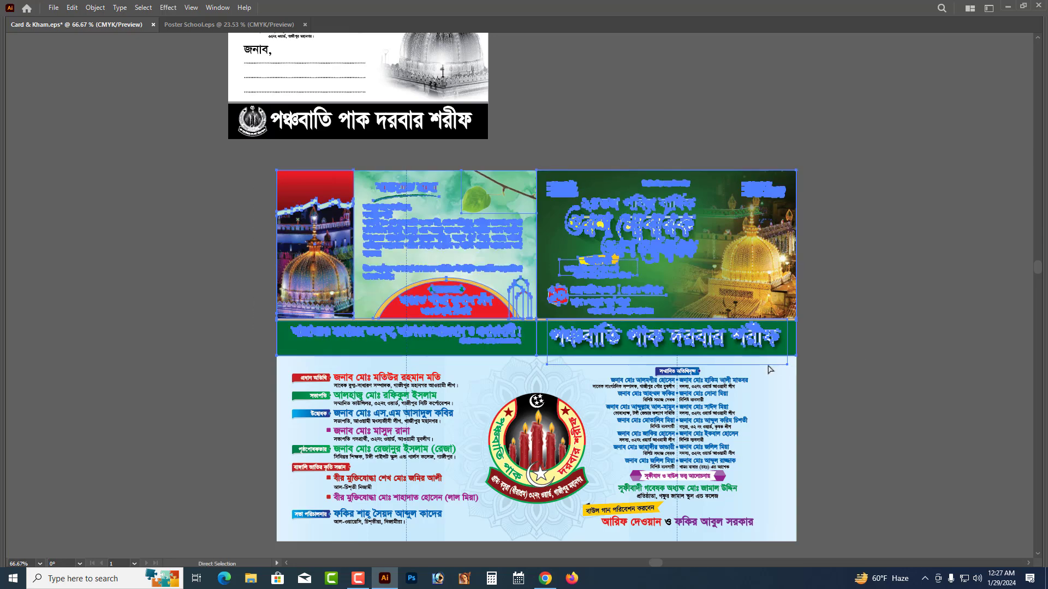
{"action": "left_click_drag", "start_coordinate": [600, 406], "coordinate": [610, 320]}
- Group all artwork in the card's light-blue lower half, and check both halves by selecting each one
{"action": "left_click_drag", "start_coordinate": [225, 487], "coordinate": [895, 284]}
{"action": "key", "text": "a"}
{"action": "left_click", "coordinate": [887, 324]}
{"action": "left_click_drag", "start_coordinate": [887, 322], "coordinate": [880, 344]}
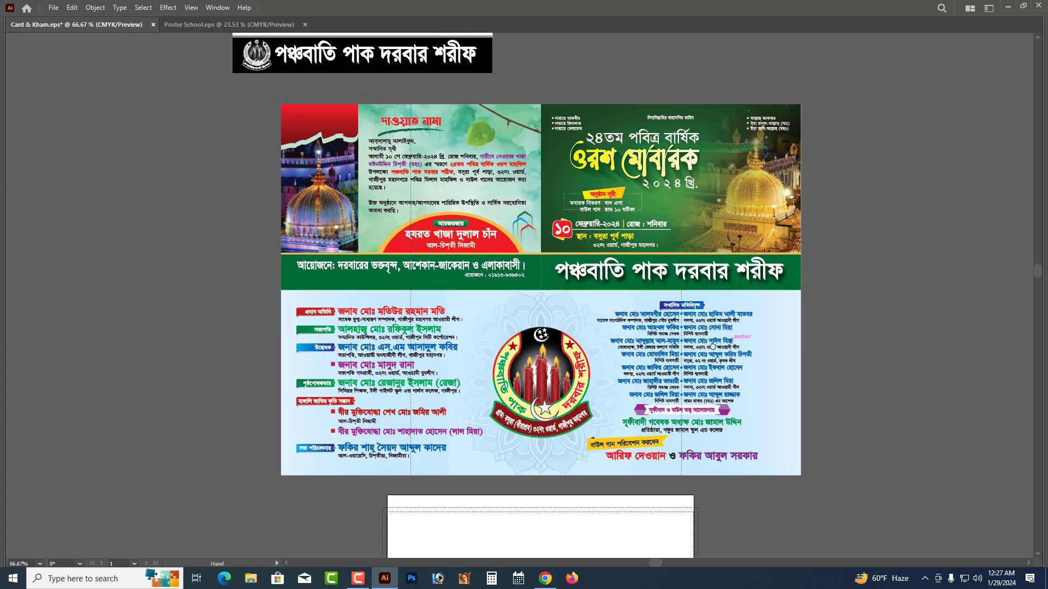
{"action": "left_click_drag", "start_coordinate": [729, 337], "coordinate": [675, 366]}
{"action": "left_click", "coordinate": [588, 359]}
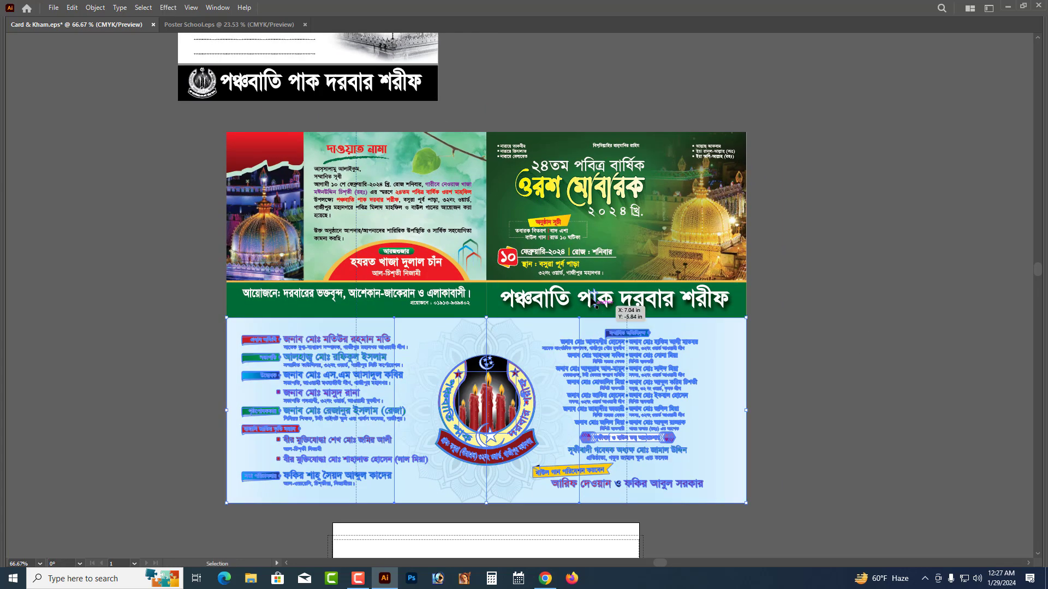
{"action": "left_click", "coordinate": [824, 311]}
{"action": "left_click", "coordinate": [711, 301]}
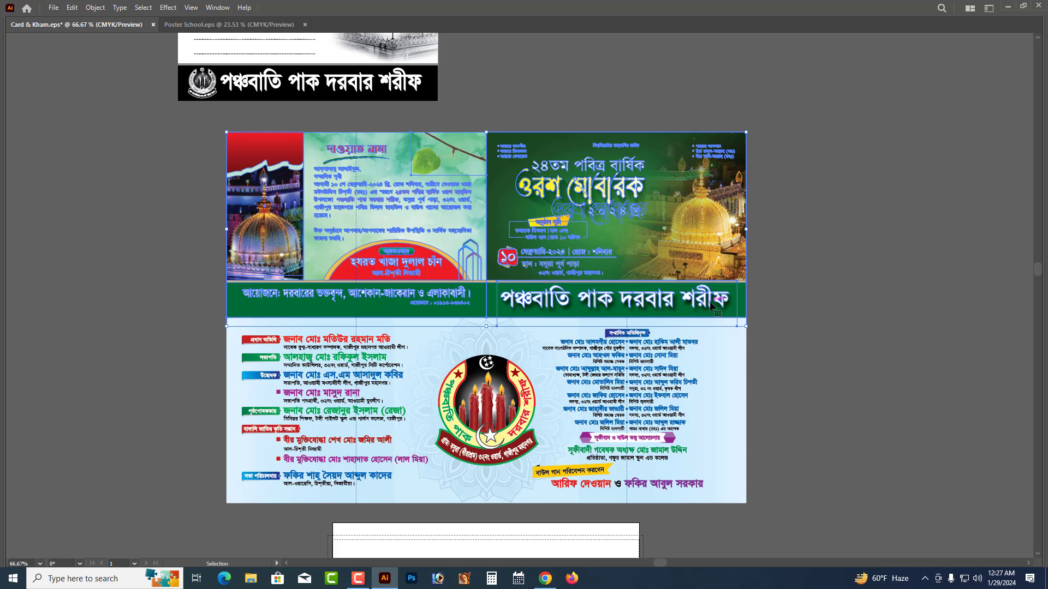
- Try moving the upper-half group away from the lower half, and undo each move
{"action": "left_click", "coordinate": [633, 358]}
{"action": "left_click", "coordinate": [608, 284]}
{"action": "left_click_drag", "start_coordinate": [693, 238], "coordinate": [693, 223]}
{"action": "key", "text": "ctrl+z"}
{"action": "left_click", "coordinate": [824, 290]}
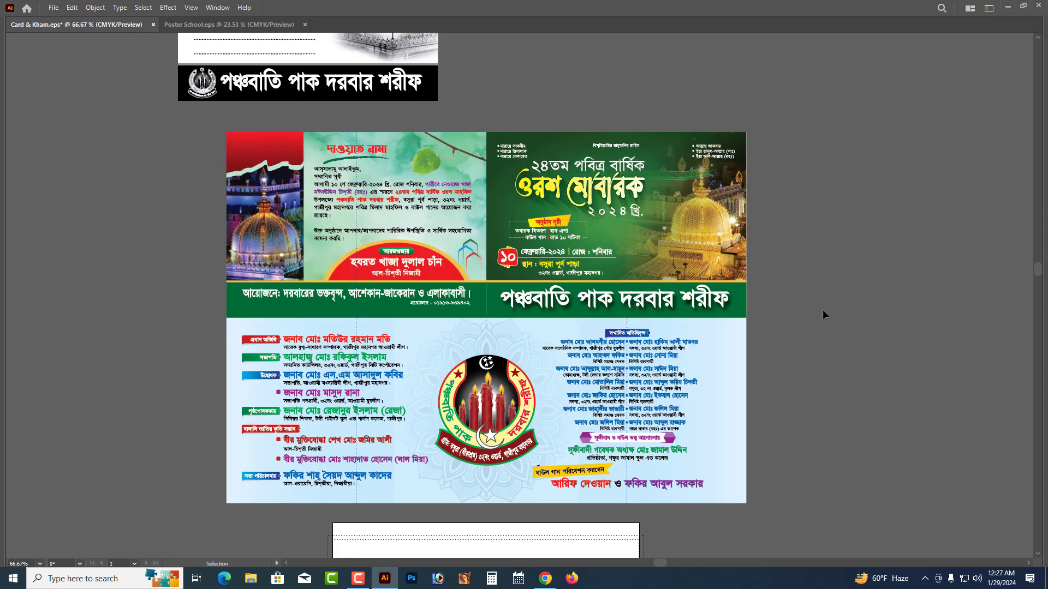
{"action": "key", "text": "ctrl+space"}
{"action": "left_click_drag", "start_coordinate": [640, 338], "coordinate": [769, 385]}
{"action": "left_click_drag", "start_coordinate": [719, 354], "coordinate": [744, 361]}
{"action": "left_click_drag", "start_coordinate": [654, 280], "coordinate": [660, 243]}
{"action": "key", "text": "ctrl+z"}
{"action": "left_click", "coordinate": [921, 318]}
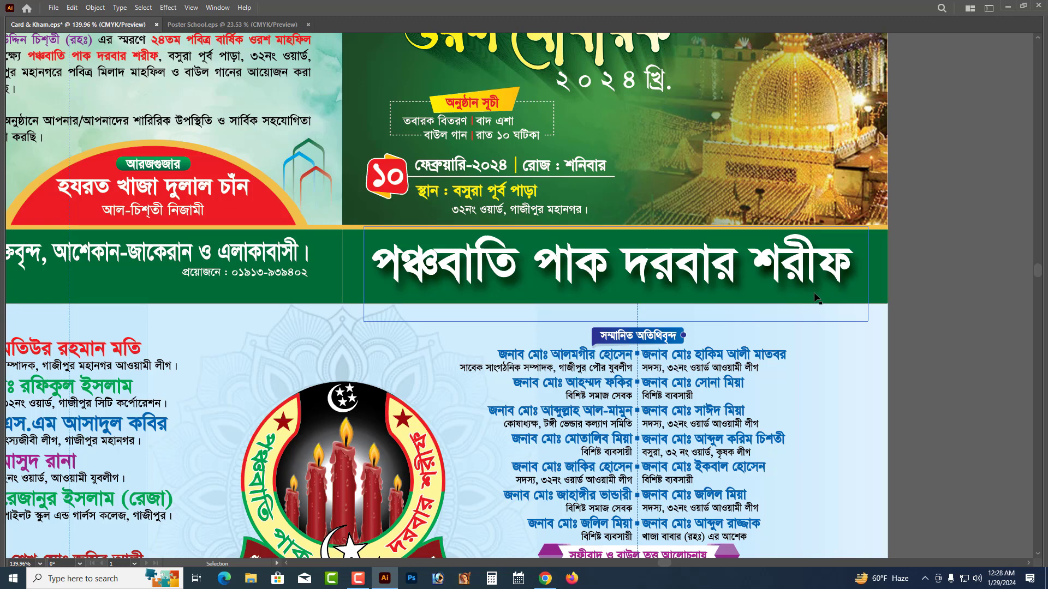
{"action": "left_click_drag", "start_coordinate": [819, 289], "coordinate": [828, 175]}
{"action": "left_click", "coordinate": [794, 269]}
{"action": "key", "text": "ctrl+z"}
{"action": "key", "text": "ctrl+z"}
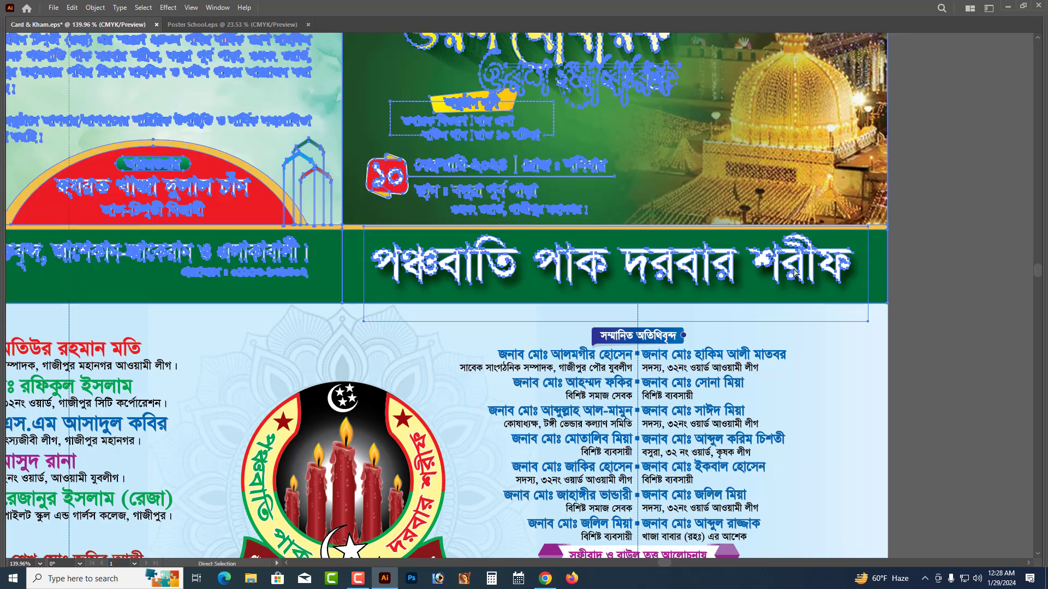
- Bring back the hidden workspace panels and close the floating Character, Image Trace and Swatches panels
{"action": "key", "text": "ctrl+minus"}
{"action": "key", "text": "ctrl+minus"}
{"action": "key", "text": "ctrl+minus"}
{"action": "key", "text": "ctrl+space"}
{"action": "mouse_move", "coordinate": [434, 303]}
{"action": "left_mouse_down"}
{"action": "mouse_move", "coordinate": [477, 309]}
{"action": "mouse_move", "coordinate": [507, 295]}
{"action": "mouse_move", "coordinate": [540, 228]}
{"action": "left_mouse_up"}
{"action": "key", "text": "Tab"}
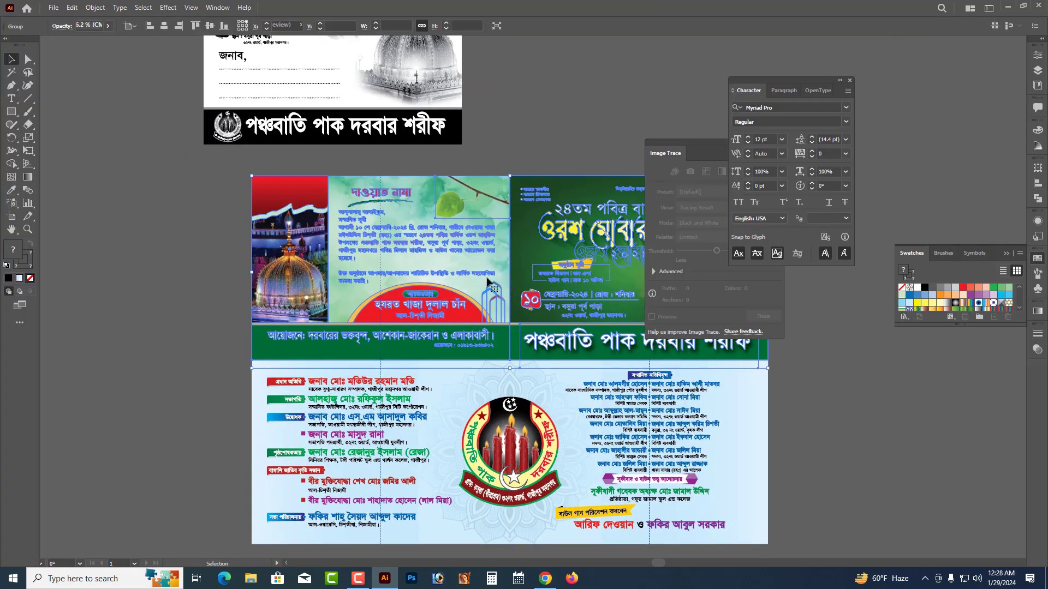
{"action": "left_click", "coordinate": [13, 141]}
{"action": "key", "text": "Tab"}
{"action": "key", "text": "Tab"}
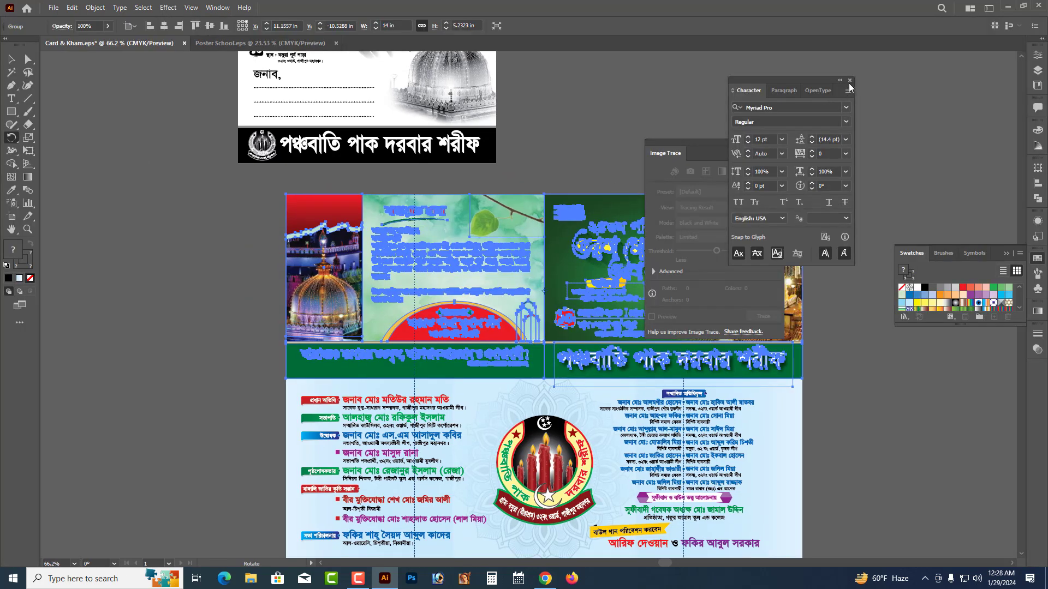
{"action": "left_click", "coordinate": [850, 80]}
{"action": "left_click", "coordinate": [779, 143]}
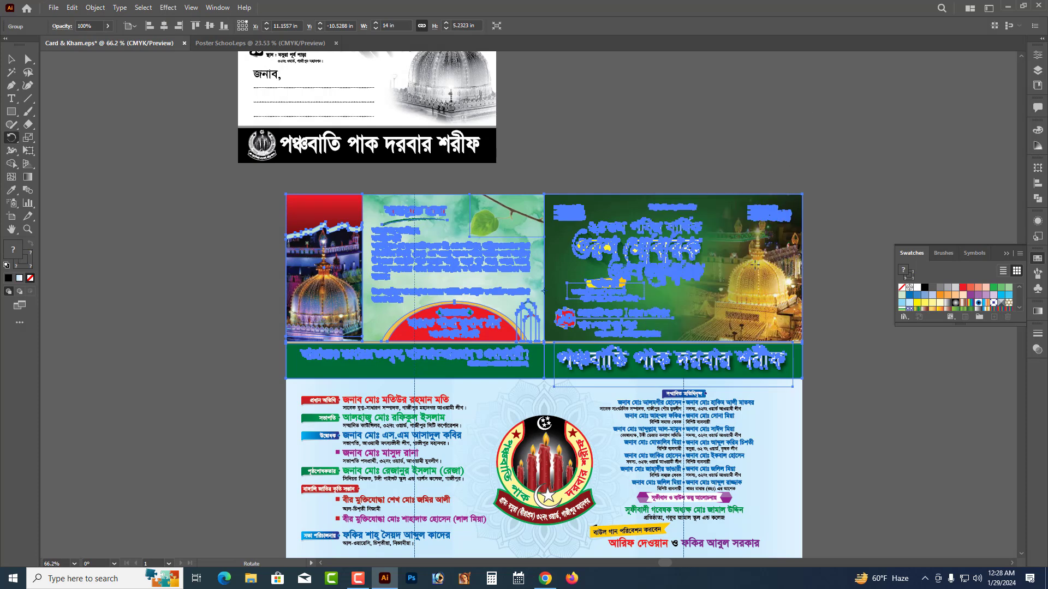
{"action": "left_click", "coordinate": [1006, 254]}
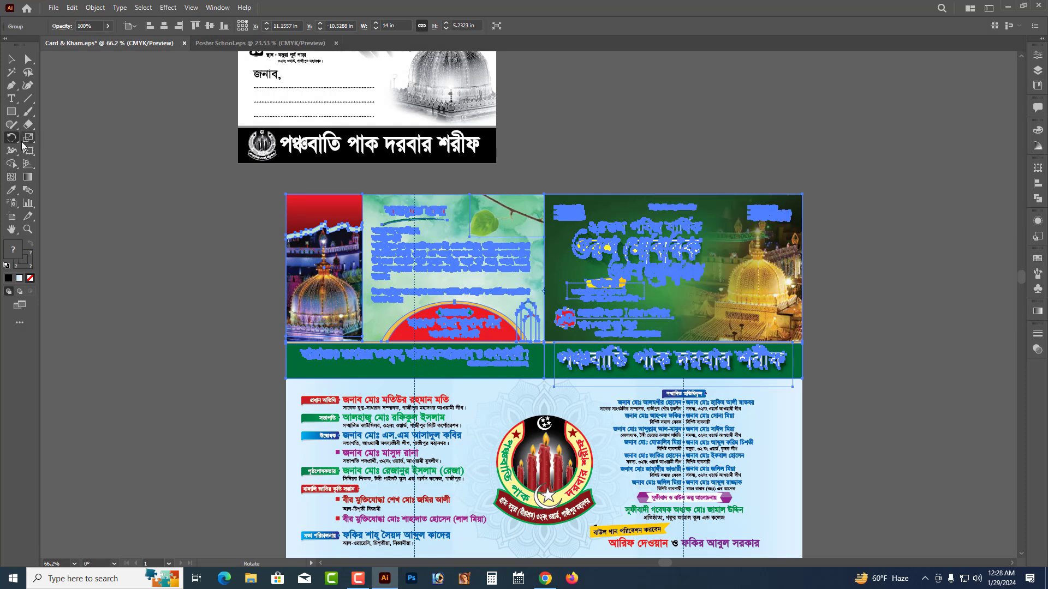
- Try rotating the upper-half group upside down with the Rotate tool, and undo the rotation
{"action": "left_click_drag", "start_coordinate": [703, 217], "coordinate": [441, 373]}
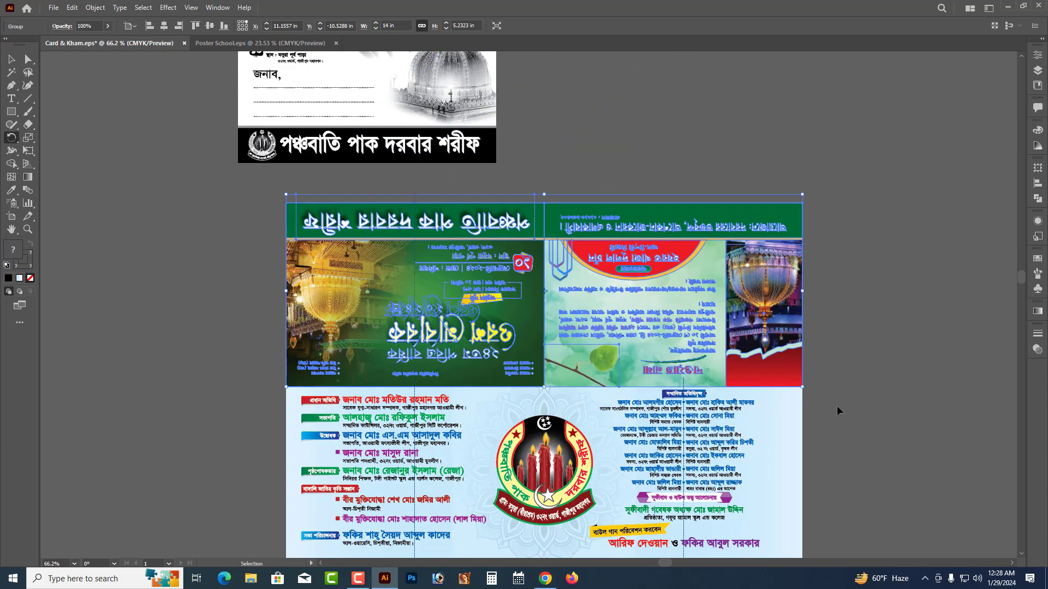
{"action": "scroll", "coordinate": [786, 352], "scroll_direction": "up", "scroll_amount": 4}
{"action": "left_click_drag", "start_coordinate": [795, 389], "coordinate": [794, 362]}
{"action": "key", "text": "ctrl+z"}
{"action": "key", "text": "v"}
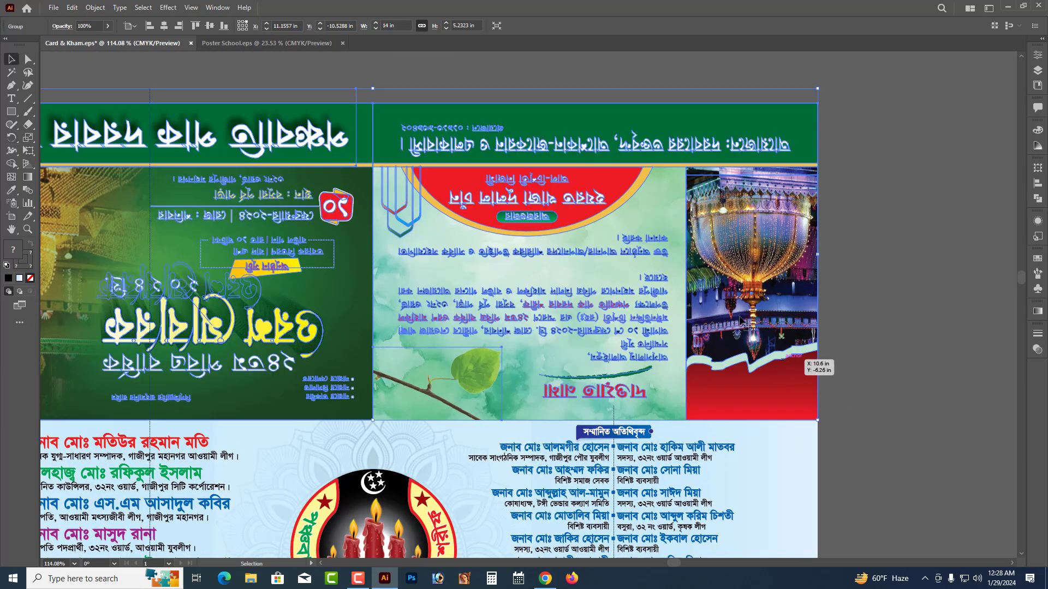
{"action": "left_click_drag", "start_coordinate": [321, 81], "coordinate": [356, 174]}
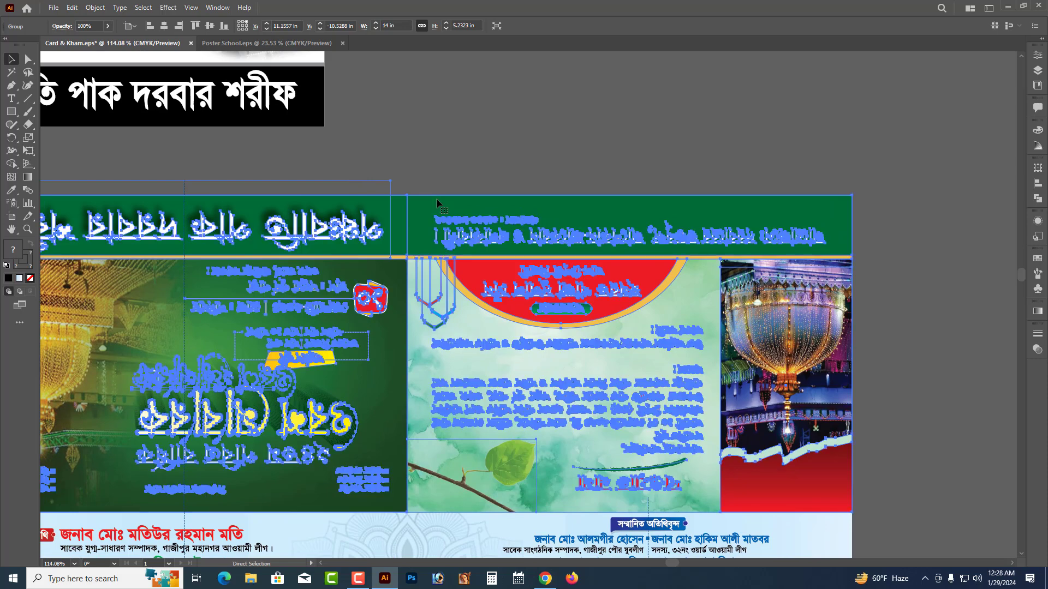
{"action": "key", "text": "ctrl+minus"}
{"action": "key", "text": "ctrl+z"}
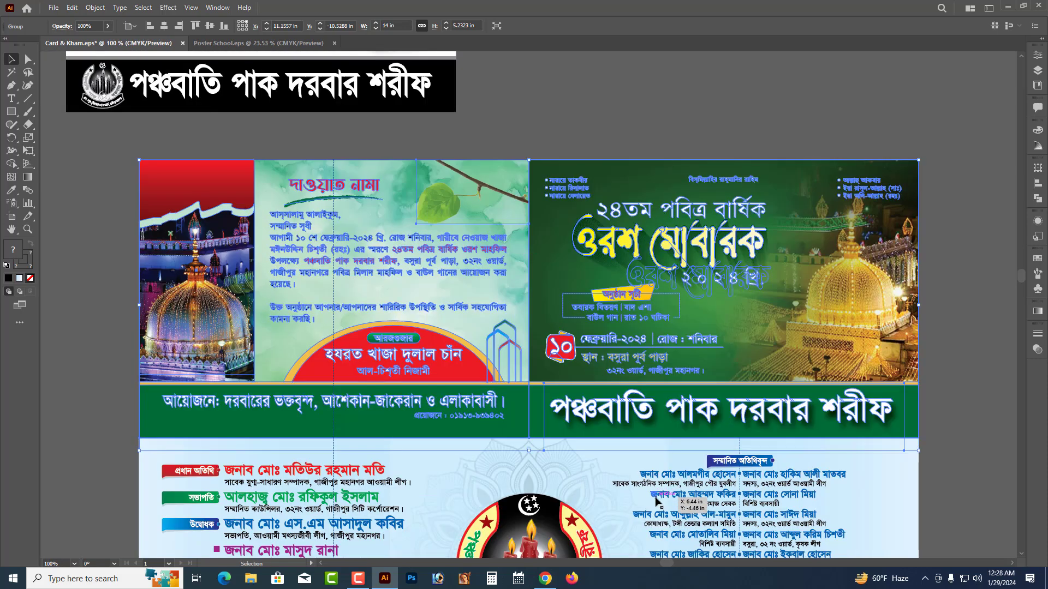
- Deselect the artwork and create a black rectangle 14 in wide and 7 in high over the card
{"action": "scroll", "coordinate": [655, 455], "scroll_direction": "down", "scroll_amount": 1}
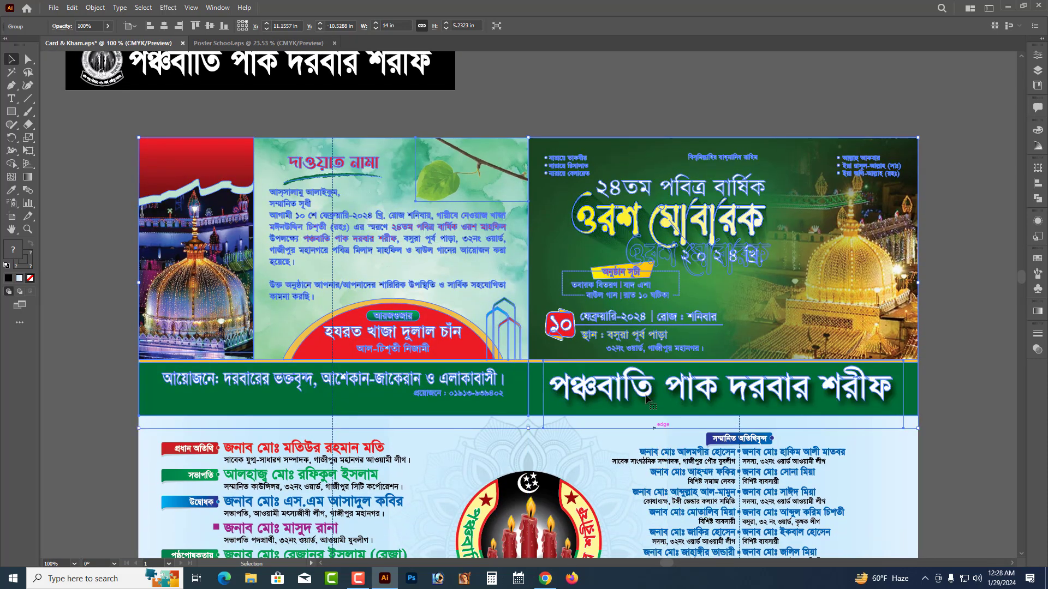
{"action": "left_click", "coordinate": [675, 113]}
{"action": "left_click", "coordinate": [649, 331]}
{"action": "left_click", "coordinate": [216, 9]}
{"action": "left_click", "coordinate": [659, 69]}
{"action": "key", "text": "m"}
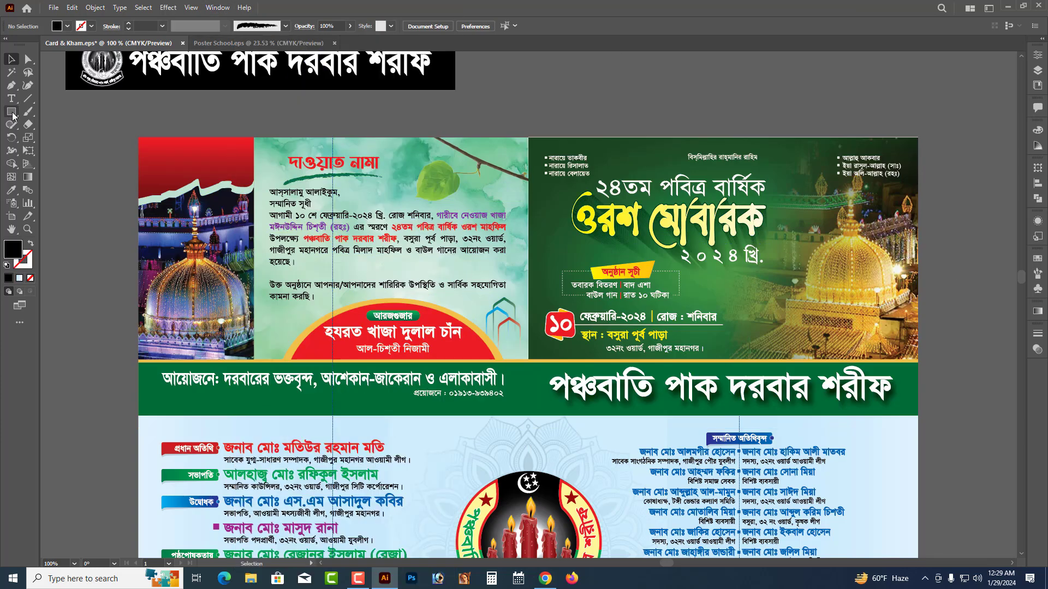
{"action": "left_click", "coordinate": [399, 186]}
{"action": "type", "text": "14"}
{"action": "key", "text": "Tab"}
{"action": "type", "text": "7"}
{"action": "key", "text": "Return"}
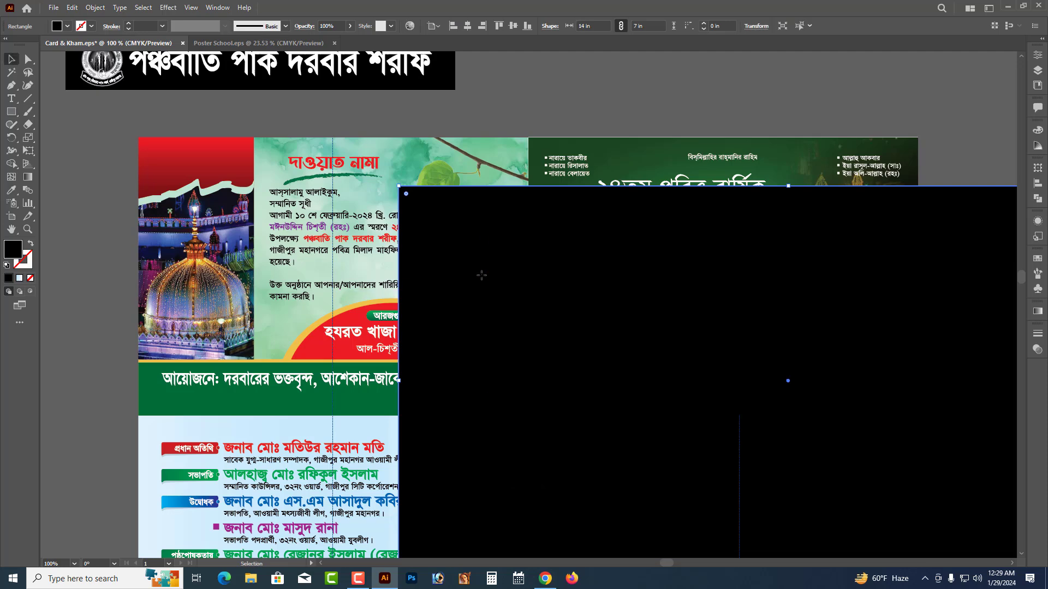
- Align the black rectangle to the upper-half group, centred horizontally and with their top edges level
{"action": "left_click_drag", "start_coordinate": [533, 279], "coordinate": [561, 268]}
{"action": "key", "text": "ctrl+a"}
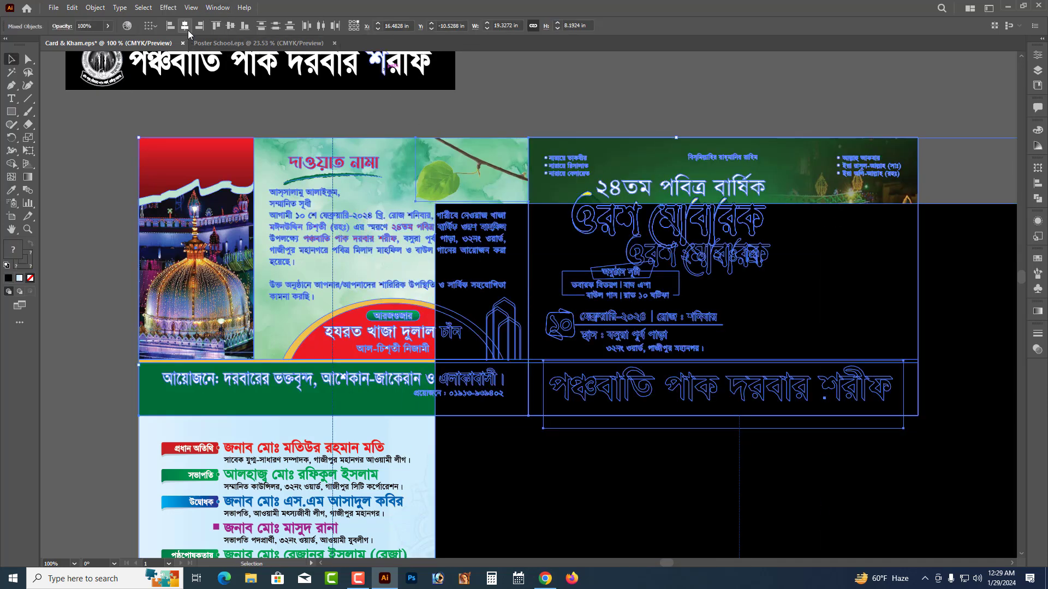
{"action": "left_click", "coordinate": [247, 27]}
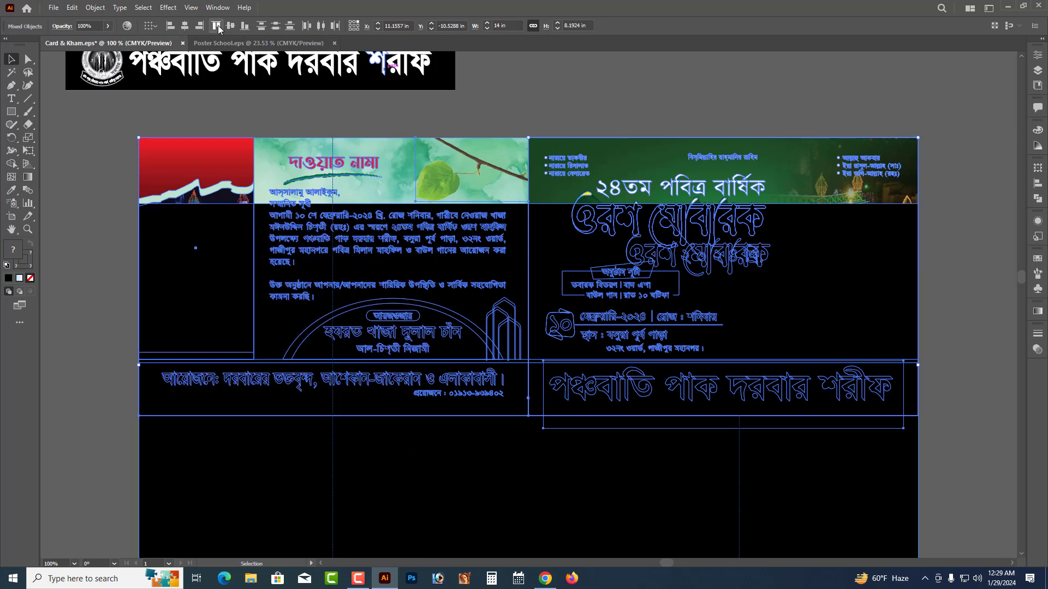
{"action": "left_click", "coordinate": [229, 26]}
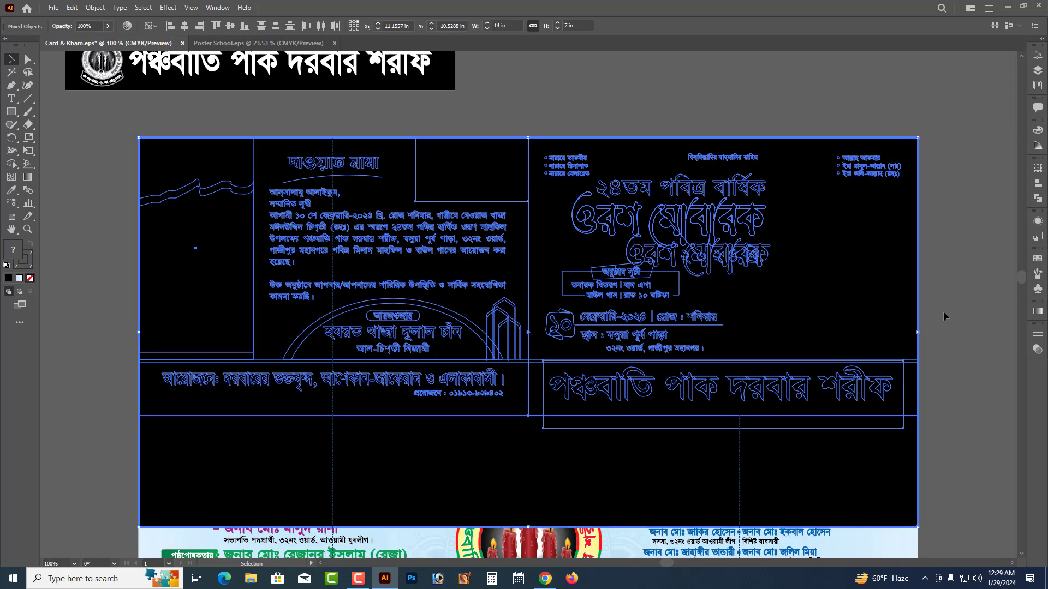
- Set the black rectangle's height to 5 in from the top-centre reference point, with width and height proportions unlinked
{"action": "left_click", "coordinate": [961, 304]}
{"action": "left_click", "coordinate": [830, 327]}
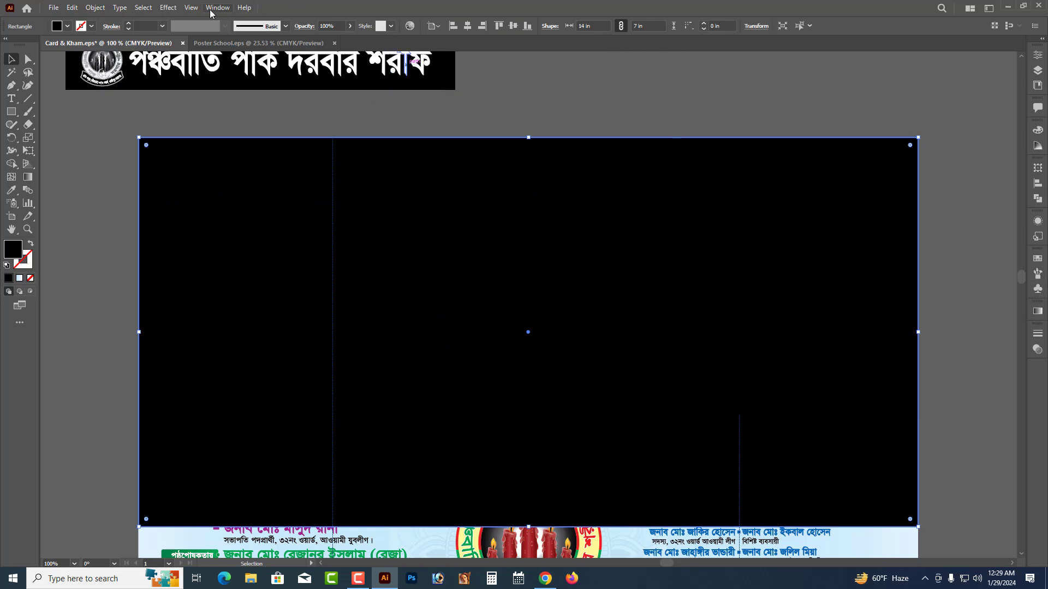
{"action": "left_click", "coordinate": [192, 8]}
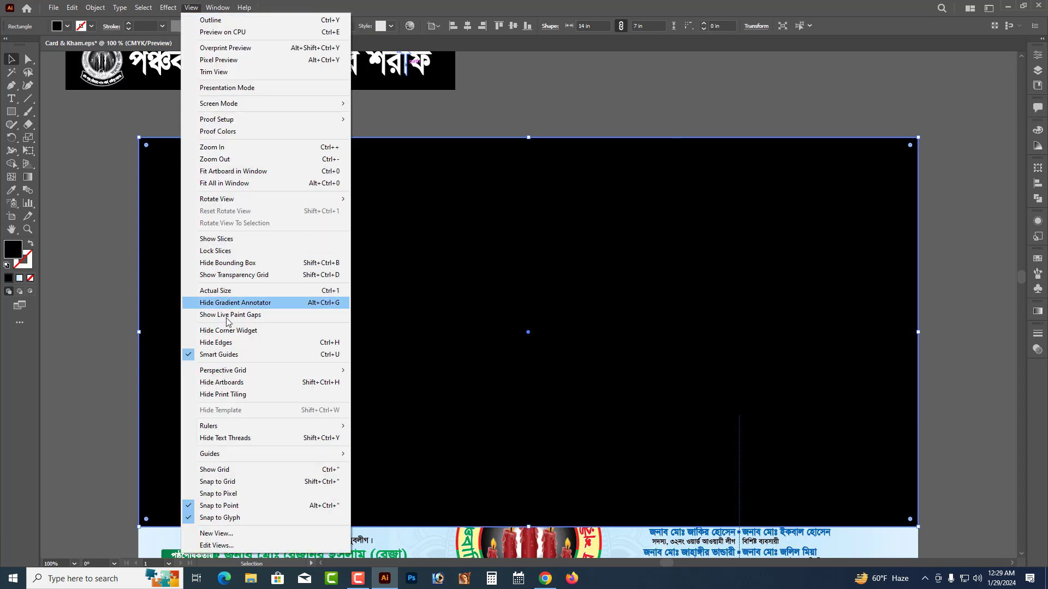
{"action": "mouse_move", "coordinate": [217, 7]}
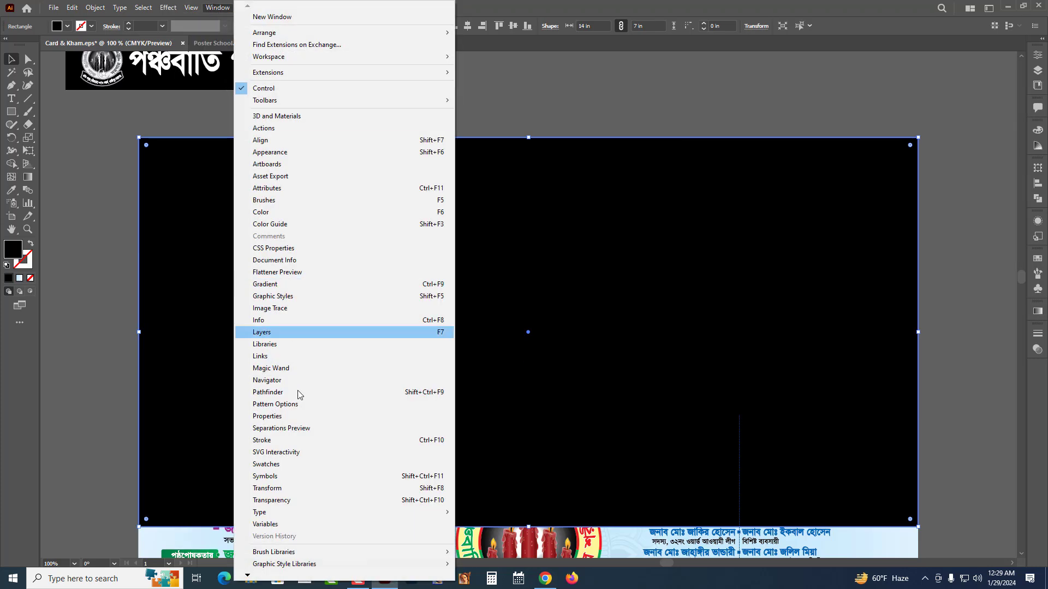
{"action": "left_click", "coordinate": [304, 488]}
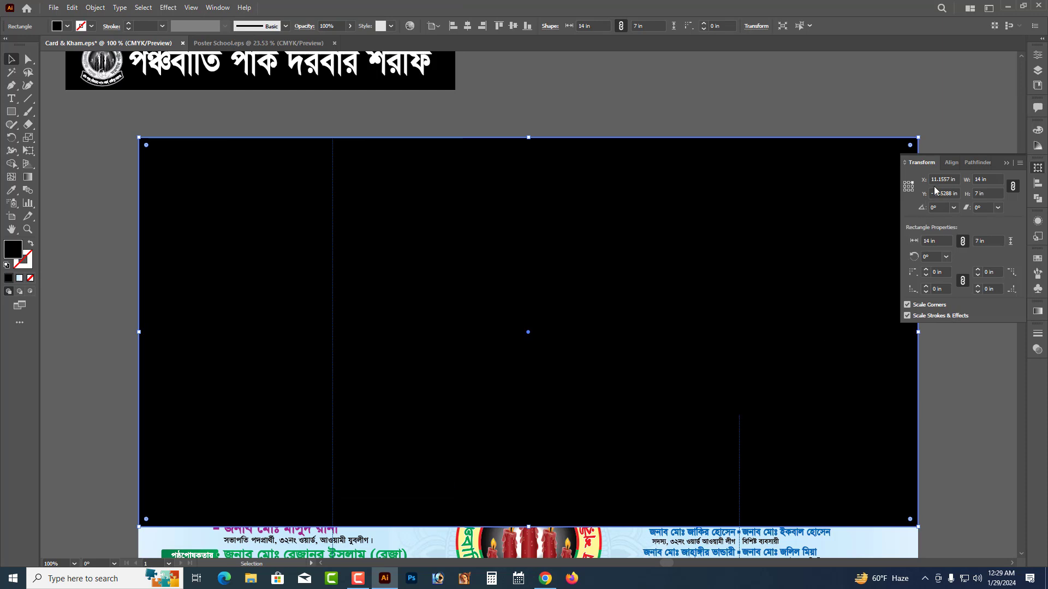
{"action": "left_click", "coordinate": [906, 186]}
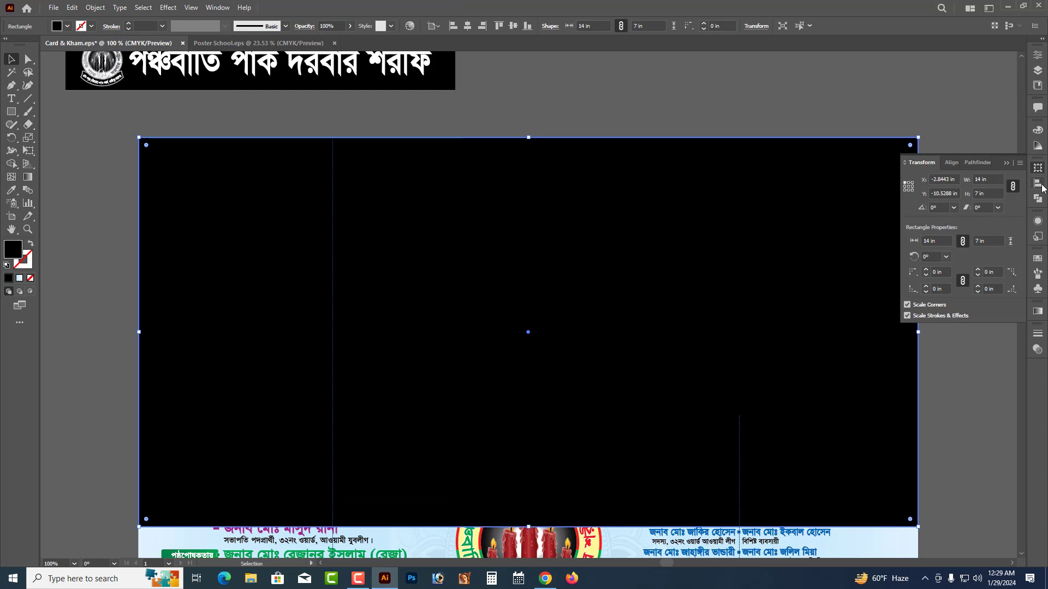
{"action": "left_click", "coordinate": [908, 186]}
{"action": "left_click", "coordinate": [1014, 187]}
{"action": "left_click", "coordinate": [988, 194]}
{"action": "type", "text": "5"}
{"action": "key", "text": "Return"}
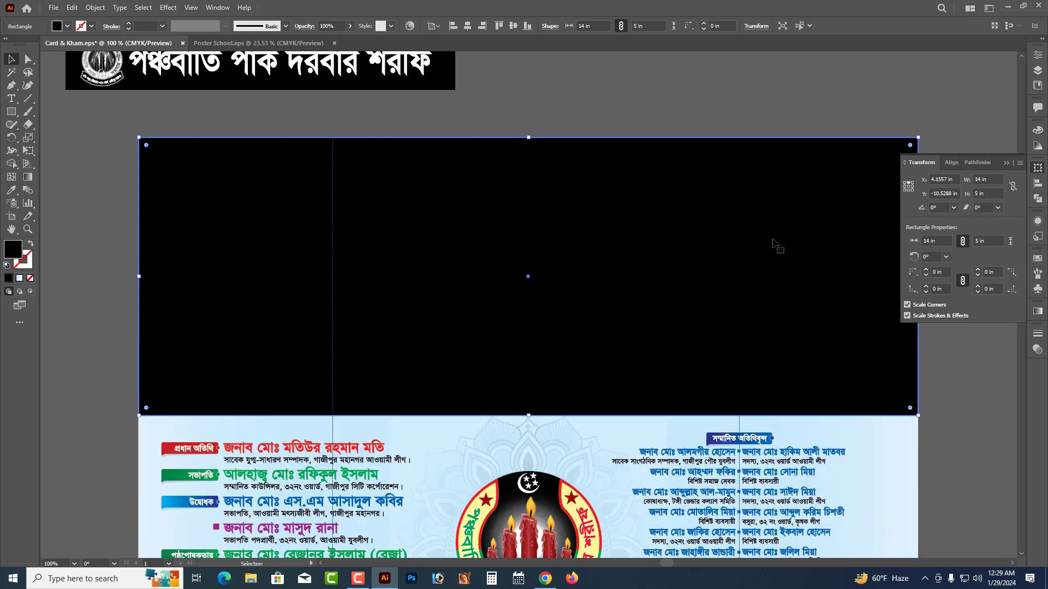
- Hide the black rectangle, select the upper-half group beneath it, and show the rectangle again
{"action": "left_click", "coordinate": [653, 123]}
{"action": "left_click_drag", "start_coordinate": [596, 319], "coordinate": [586, 320]}
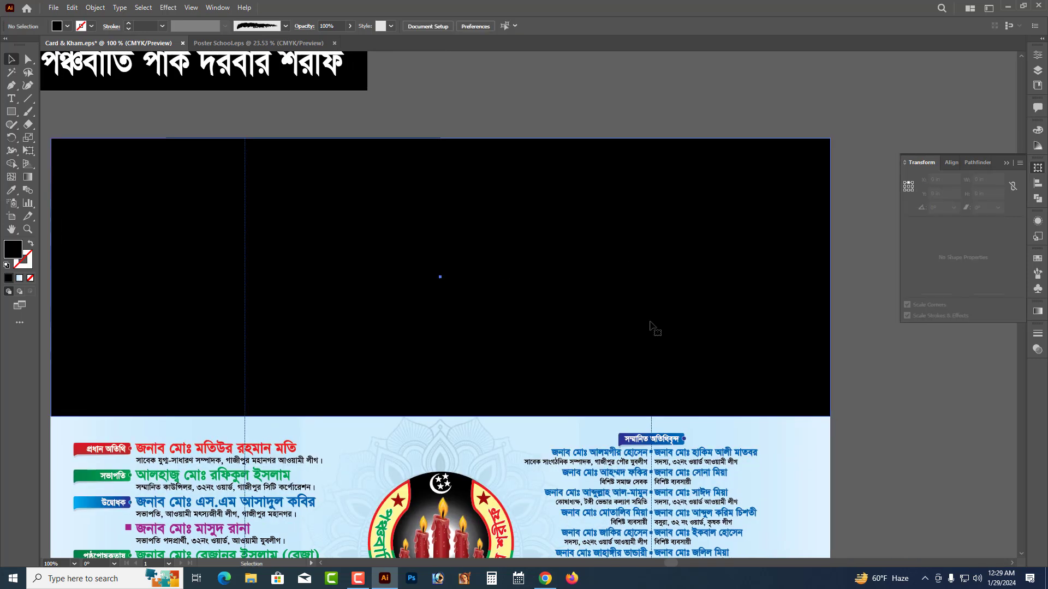
{"action": "left_click", "coordinate": [644, 322]}
{"action": "left_click", "coordinate": [867, 106]}
{"action": "left_click_drag", "start_coordinate": [866, 105], "coordinate": [794, 188]}
{"action": "left_click", "coordinate": [725, 227]}
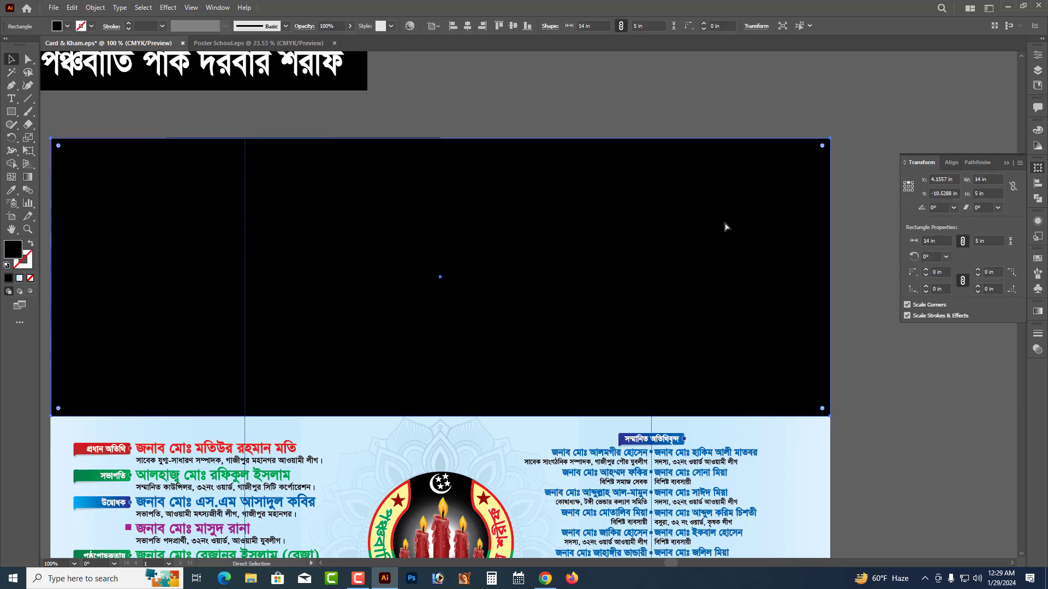
{"action": "key", "text": "Delete"}
{"action": "left_click_drag", "start_coordinate": [552, 277], "coordinate": [597, 277]}
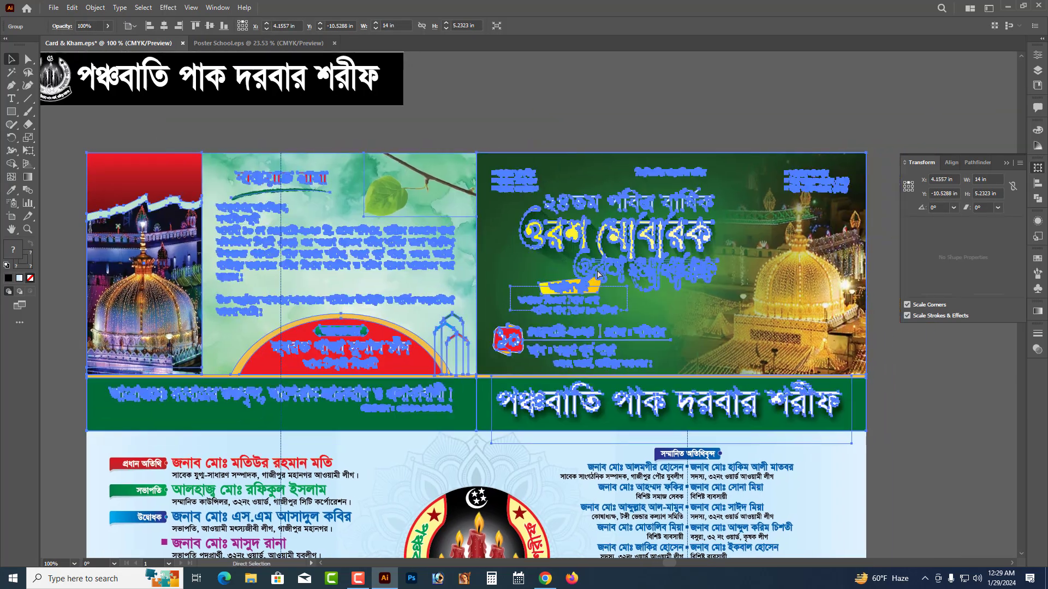
{"action": "key", "text": "ctrl+f"}
- Select the black rectangle together with the upper-half group, make a clipping mask from them, and deselect
{"action": "left_click", "coordinate": [642, 92]}
{"action": "left_click_drag", "start_coordinate": [606, 96], "coordinate": [707, 234]}
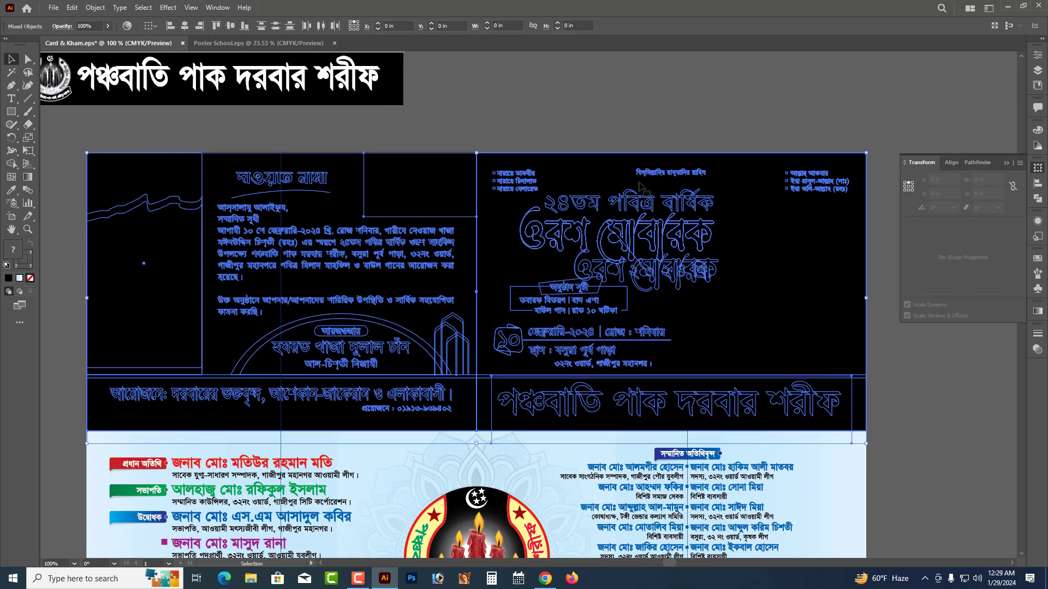
{"action": "right_click", "coordinate": [605, 184]}
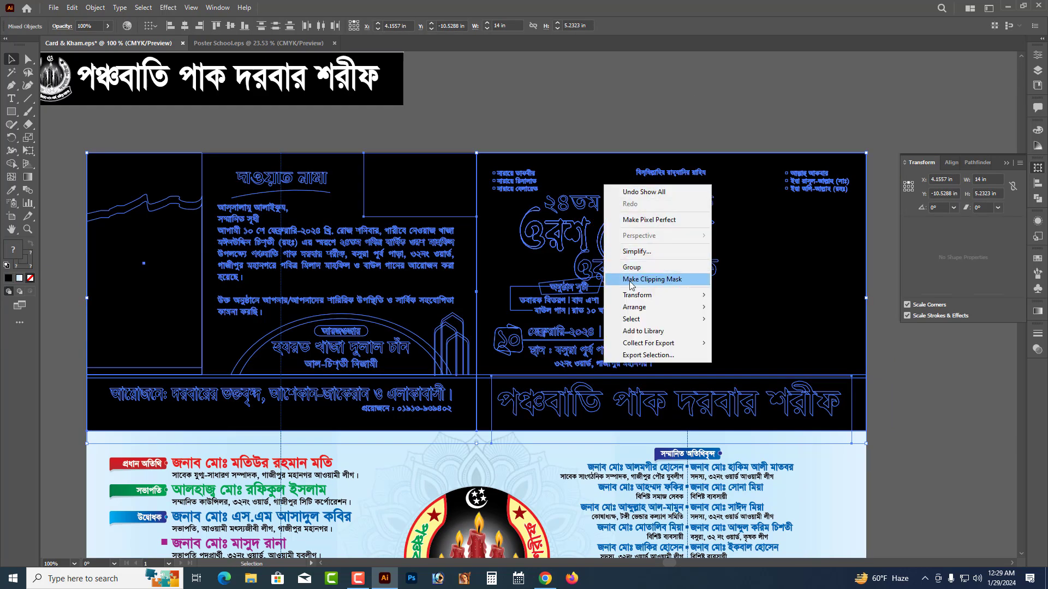
{"action": "left_click", "coordinate": [665, 285]}
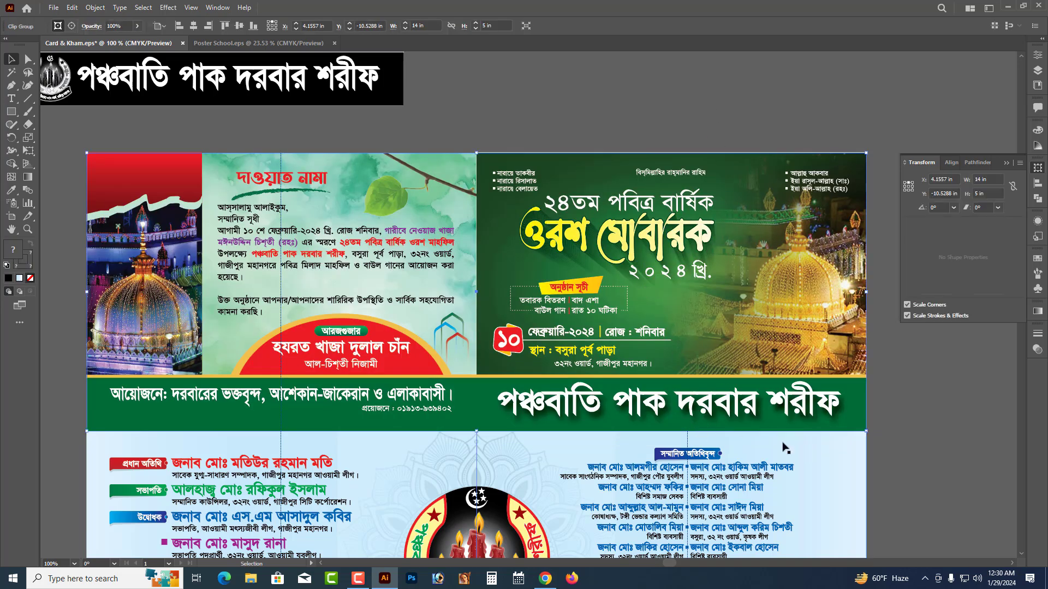
{"action": "left_click", "coordinate": [914, 434]}
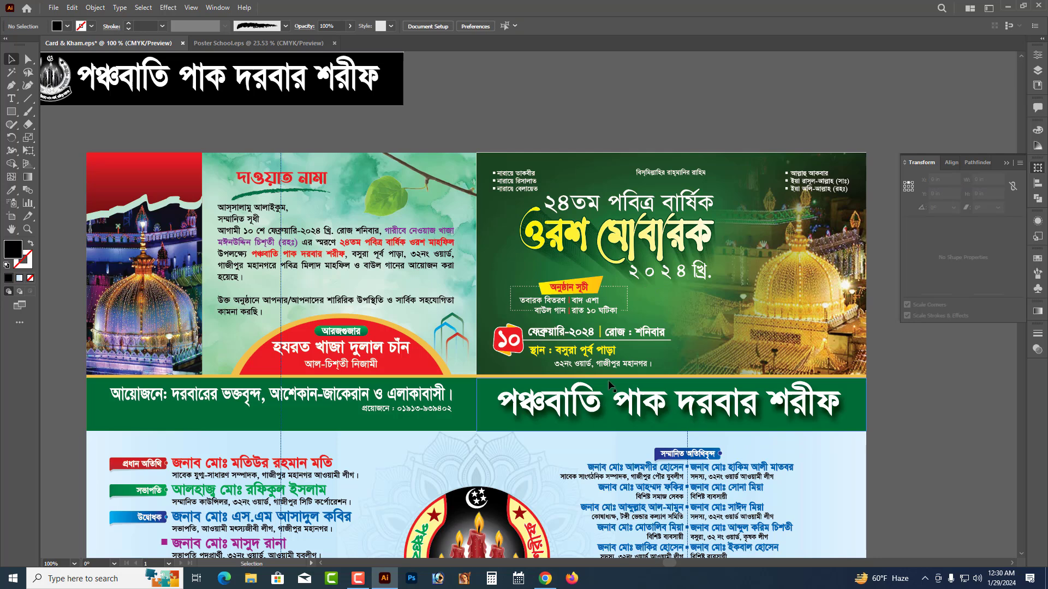
- Rotate the clipped upper half of the card 180° with the Rotate tool and deselect it
{"action": "scroll", "coordinate": [588, 383], "scroll_direction": "down", "scroll_amount": 1}
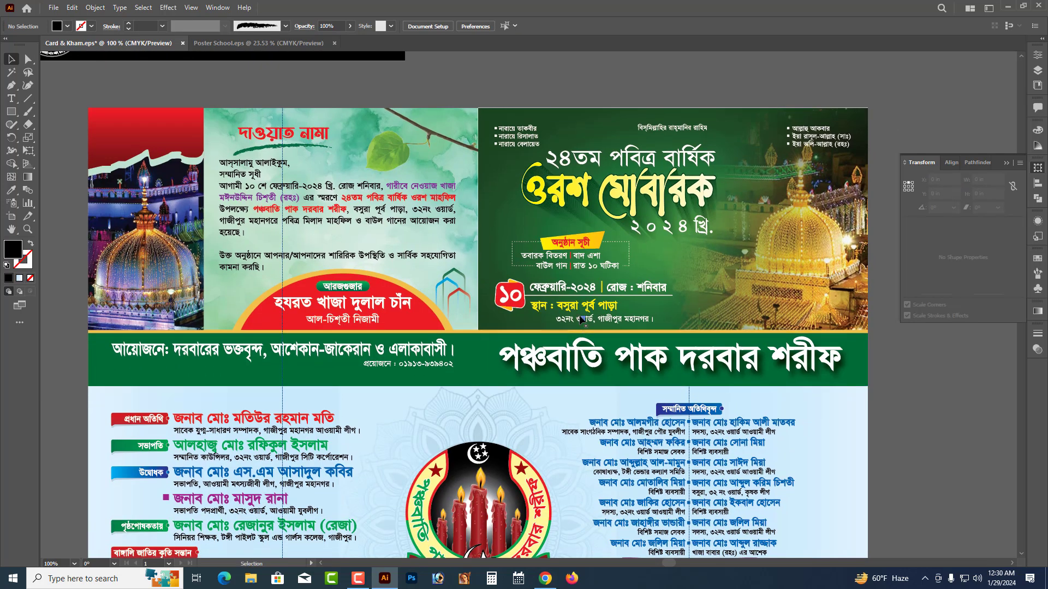
{"action": "left_click", "coordinate": [517, 239]}
{"action": "left_click", "coordinate": [12, 137]}
{"action": "left_click_drag", "start_coordinate": [691, 231], "coordinate": [235, 409]}
{"action": "left_click_drag", "start_coordinate": [290, 452], "coordinate": [469, 82]}
{"action": "key", "text": "ctrl+z"}
{"action": "left_click_drag", "start_coordinate": [598, 373], "coordinate": [383, 424]}
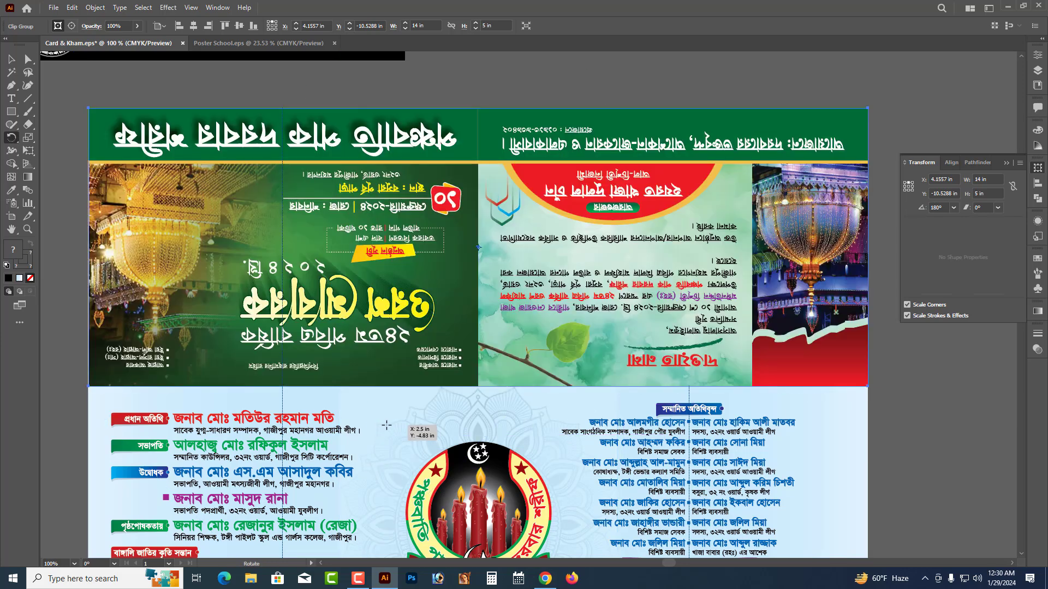
{"action": "left_click", "coordinate": [571, 92], "text": "ctrl"}
{"action": "key", "text": "v"}
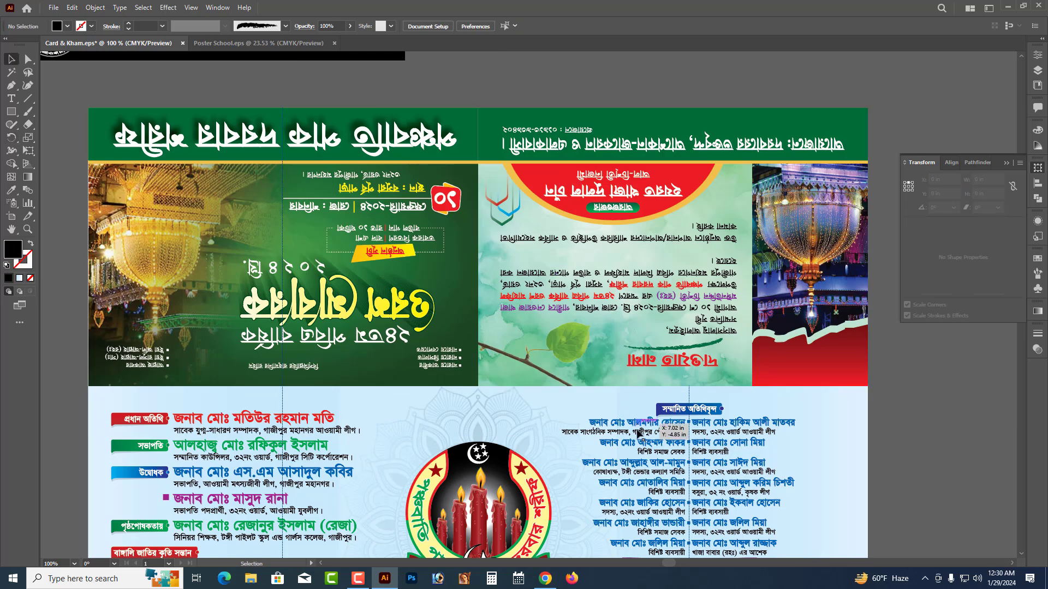
- Examine the whole card layout by selecting the rotated upper half and the lower half in turn
{"action": "left_click_drag", "start_coordinate": [646, 437], "coordinate": [642, 385]}
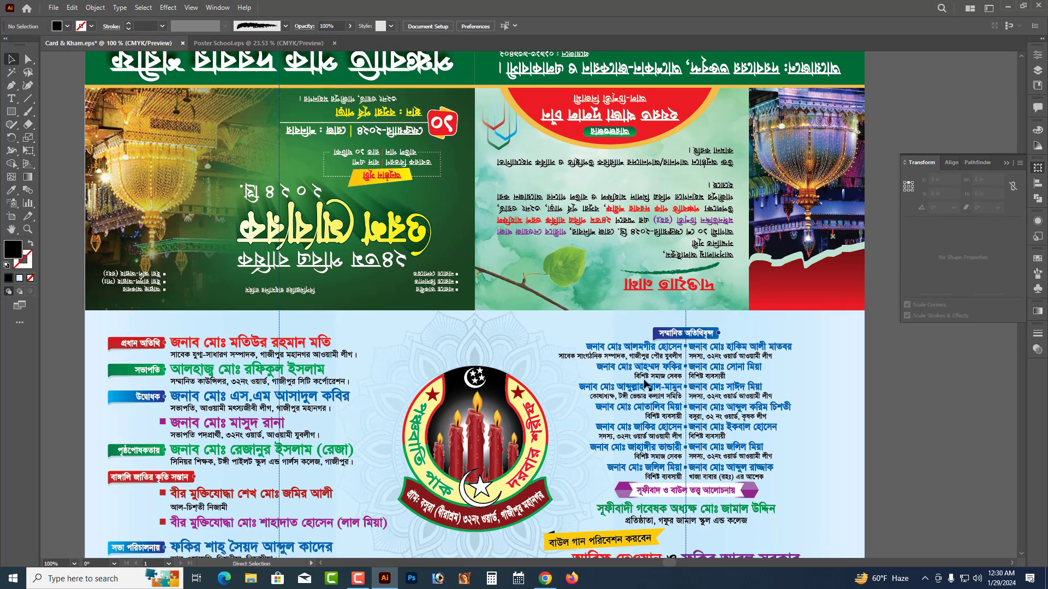
{"action": "key", "text": "ctrl+minus"}
{"action": "left_click", "coordinate": [704, 360]}
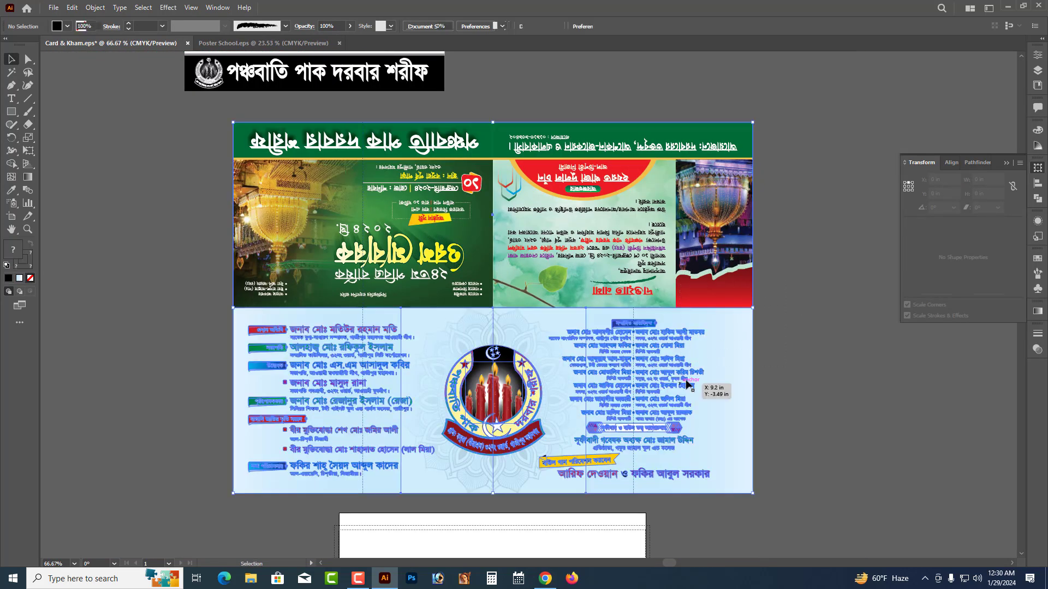
{"action": "left_click", "coordinate": [605, 255]}
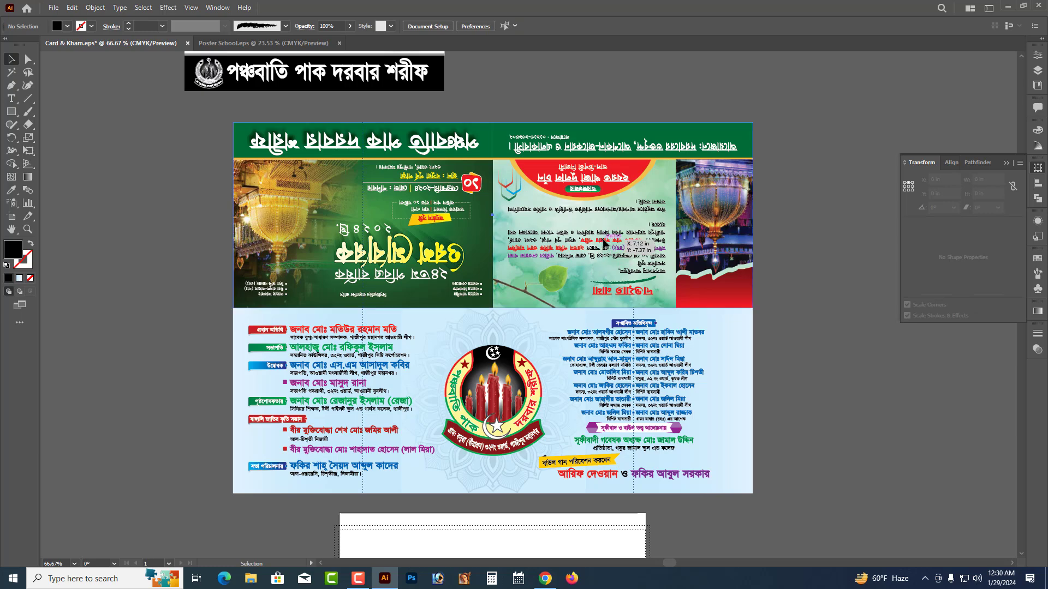
{"action": "left_click", "coordinate": [352, 400]}
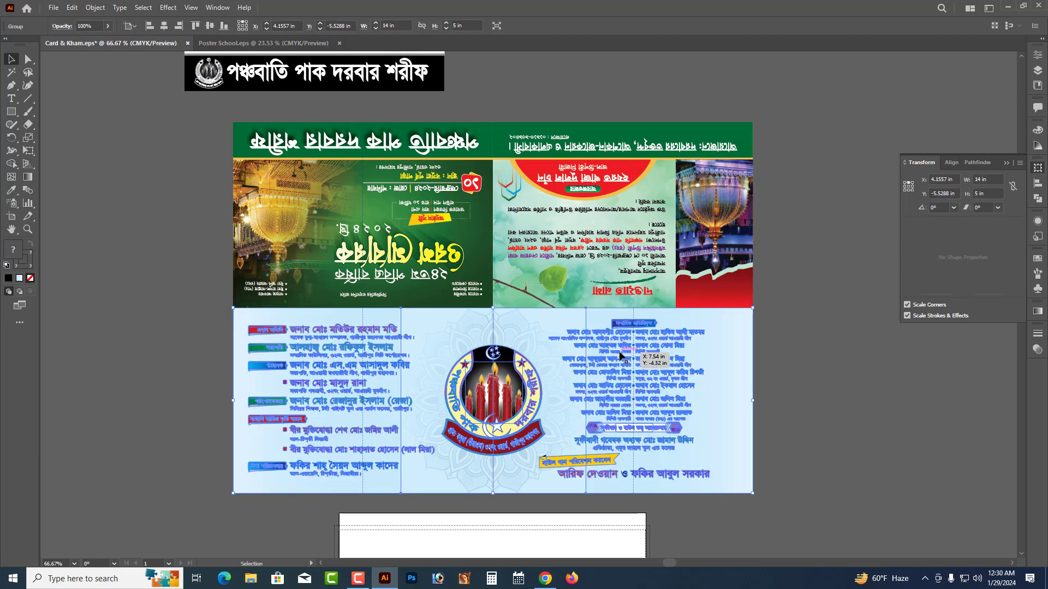
{"action": "left_click", "coordinate": [370, 215]}
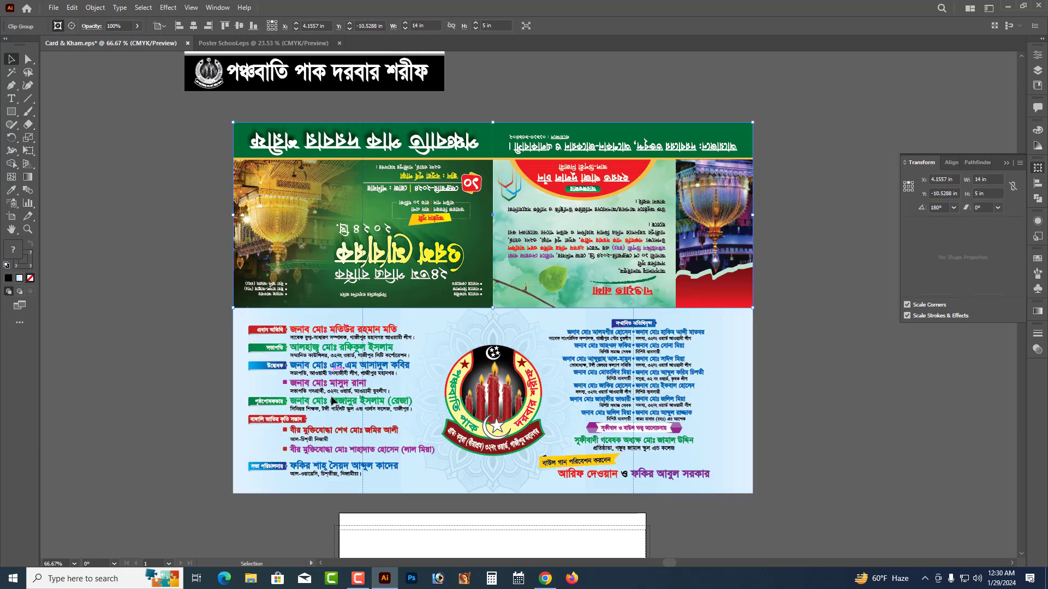
{"action": "left_click", "coordinate": [332, 401]}
{"action": "left_click", "coordinate": [617, 221]}
{"action": "left_click", "coordinate": [618, 387]}
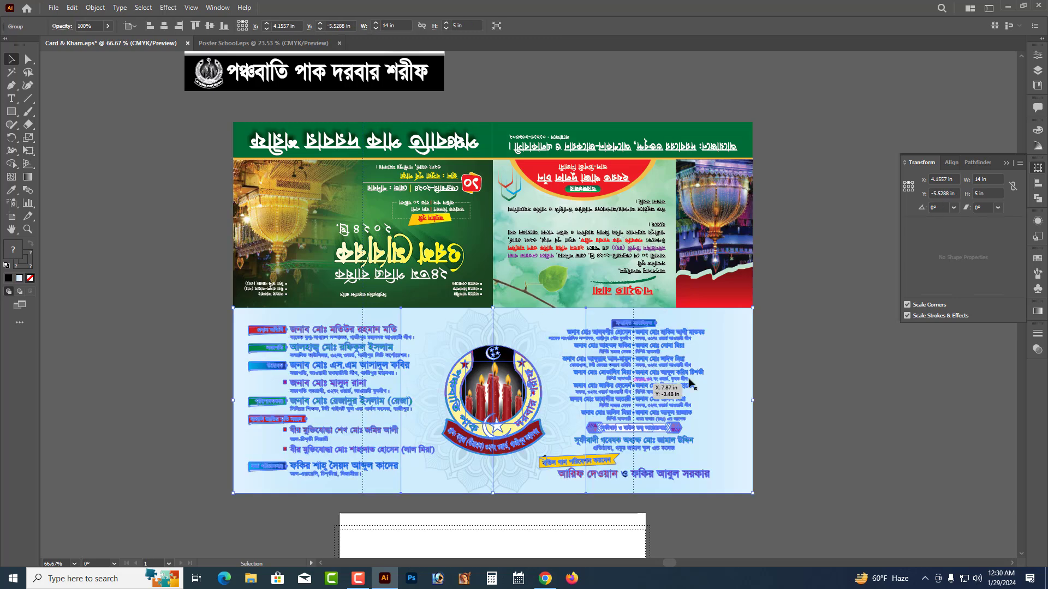
- Group the rotated upper half and the lower half into a single object and select it
{"action": "left_click", "coordinate": [827, 334]}
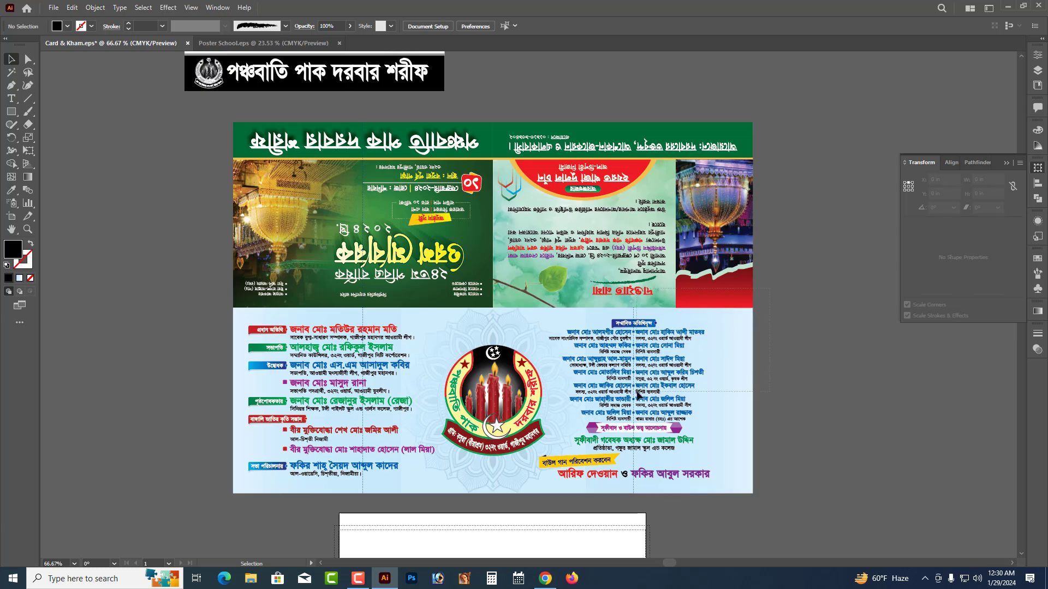
{"action": "left_click", "coordinate": [562, 429]}
{"action": "left_click", "coordinate": [866, 368]}
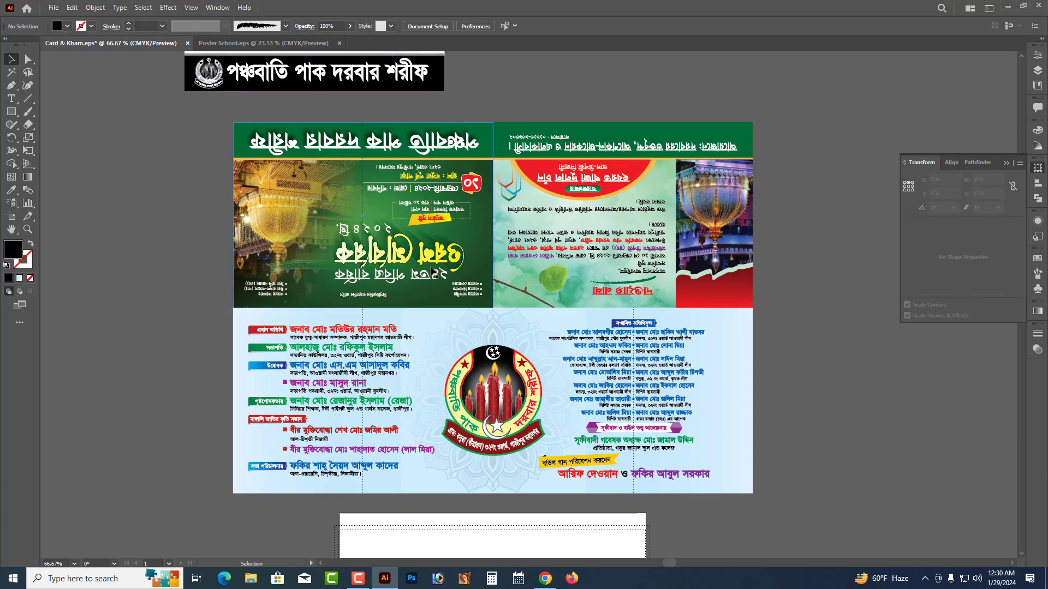
{"action": "left_click", "coordinate": [464, 302]}
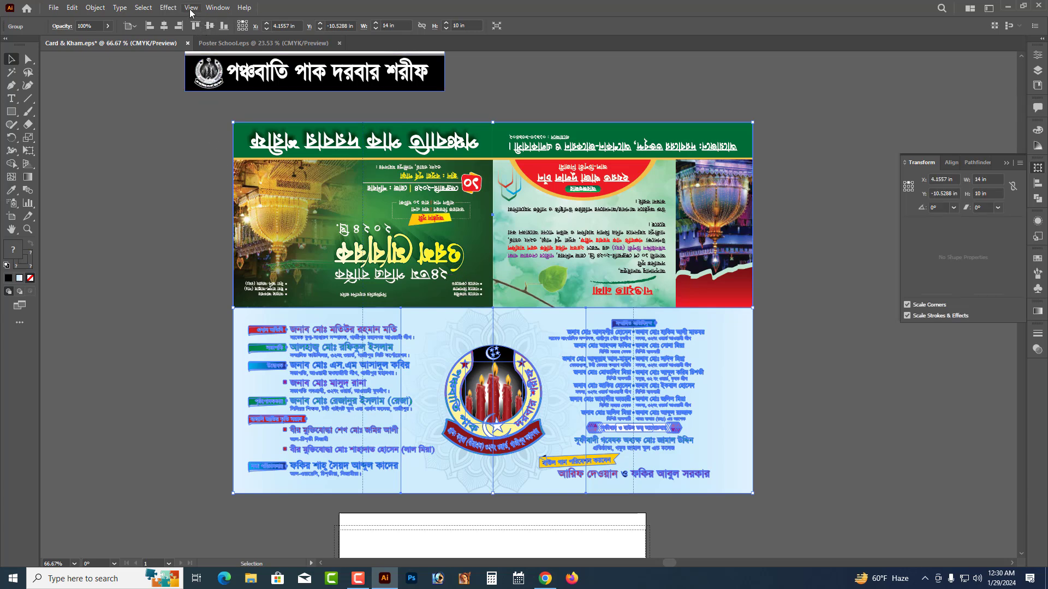
- Show the Separations Preview for the document and turn on Overprint Preview
{"action": "left_click", "coordinate": [218, 8]}
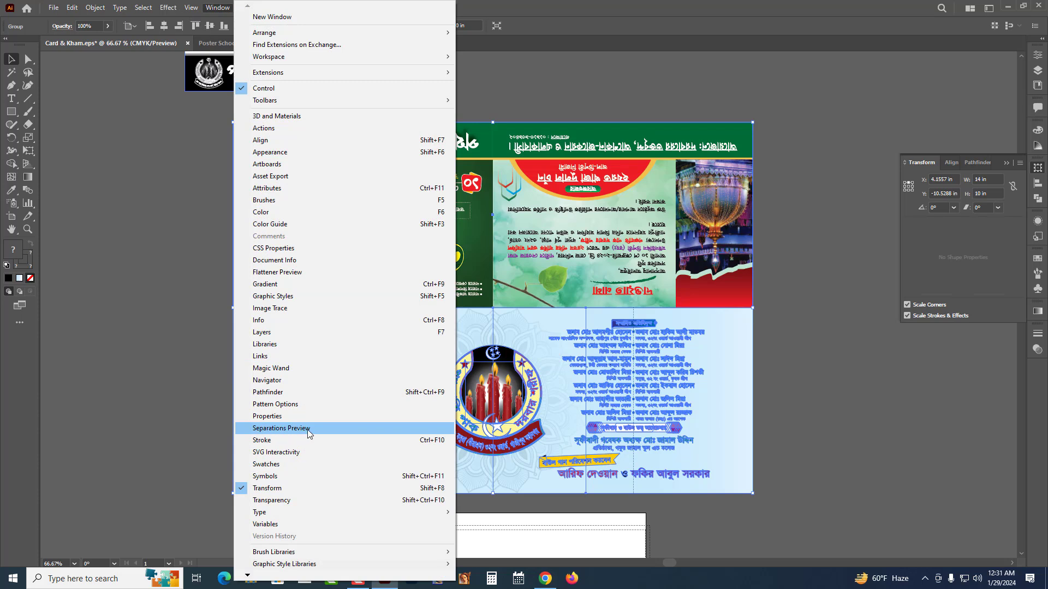
{"action": "left_click", "coordinate": [560, 157]}
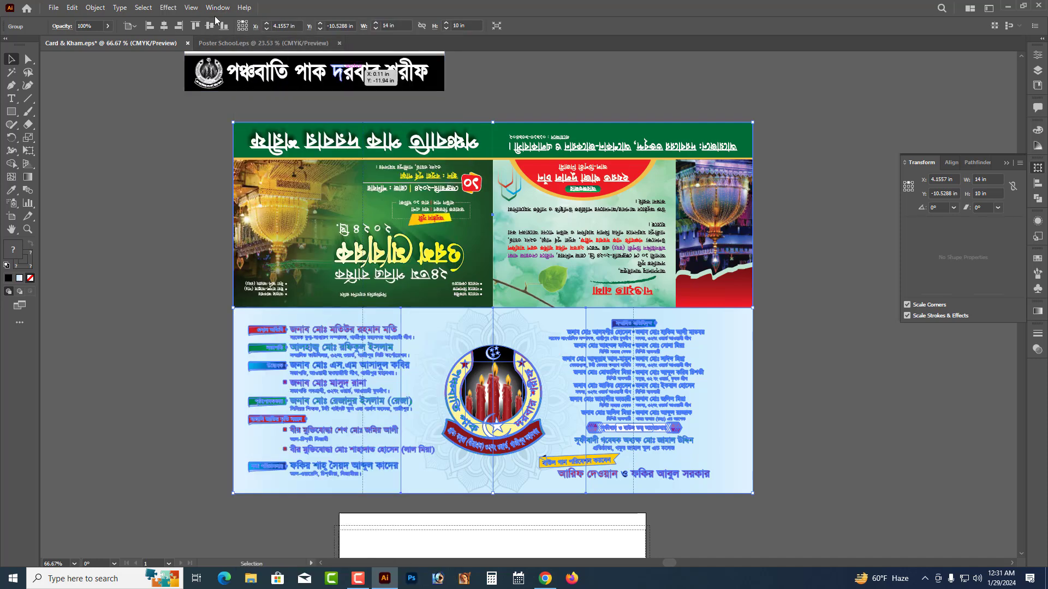
{"action": "left_click", "coordinate": [219, 9]}
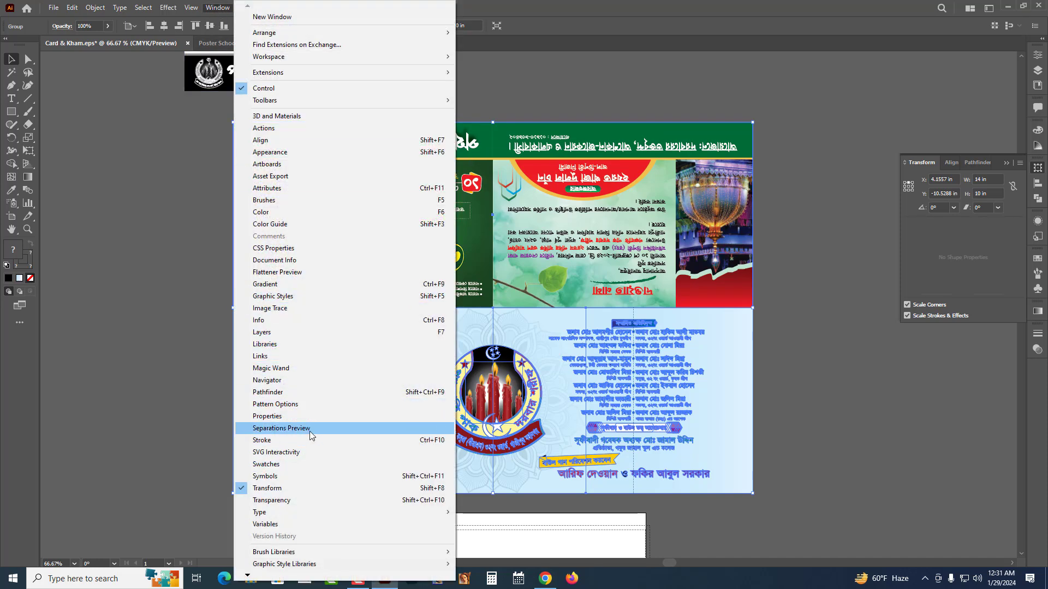
{"action": "left_click", "coordinate": [320, 430]}
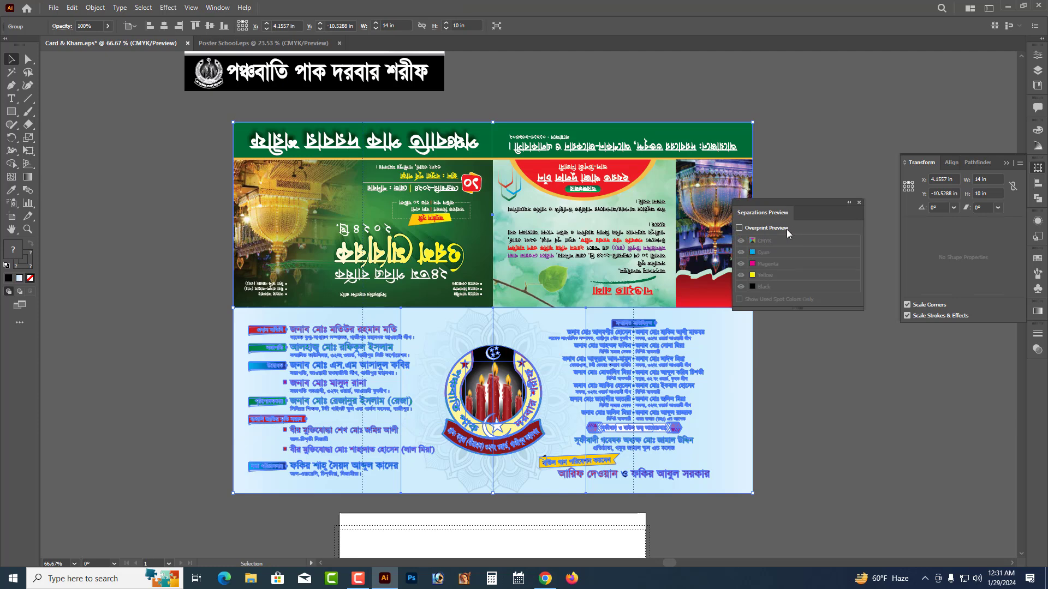
{"action": "left_click", "coordinate": [740, 228]}
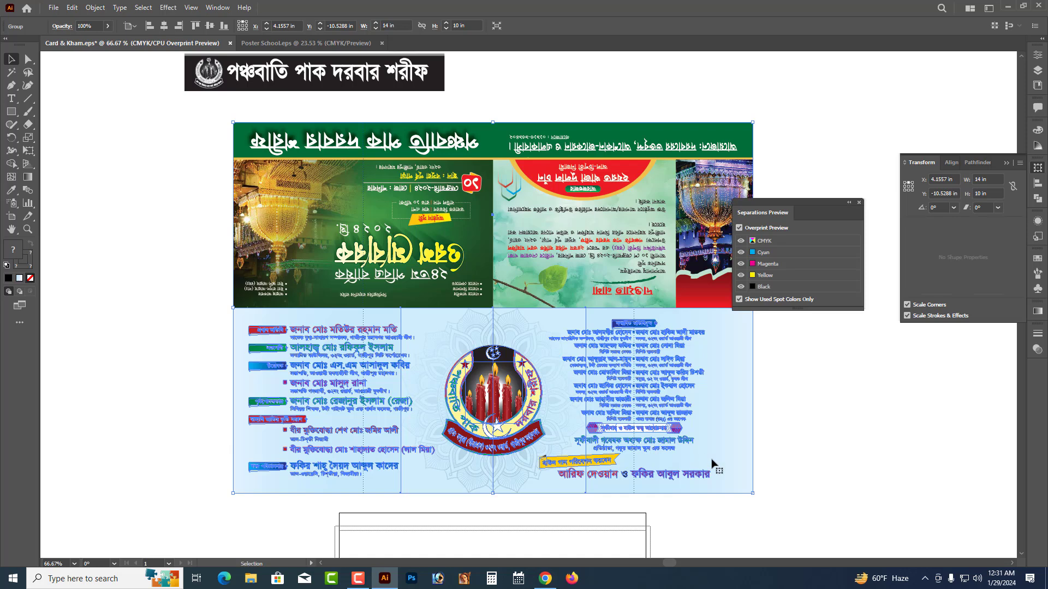
- Check the card's separations by hiding the cyan, magenta, yellow and black plates in turn, and viewing the cyan plate alone
{"action": "left_click", "coordinate": [741, 252]}
{"action": "left_click", "coordinate": [741, 252]}
{"action": "left_click", "coordinate": [741, 265]}
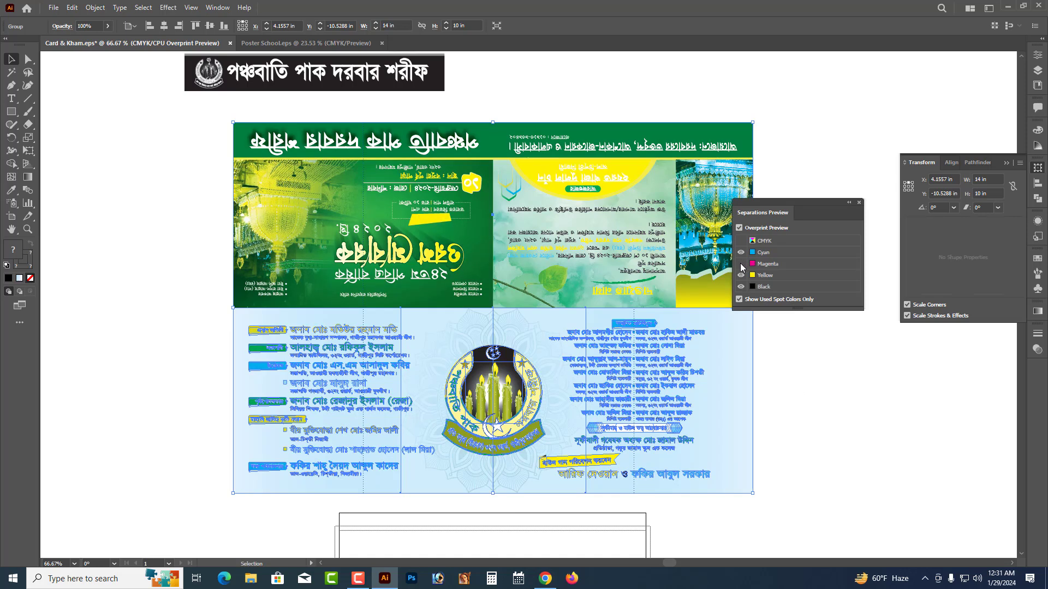
{"action": "left_click", "coordinate": [741, 264]}
{"action": "left_click", "coordinate": [740, 276]}
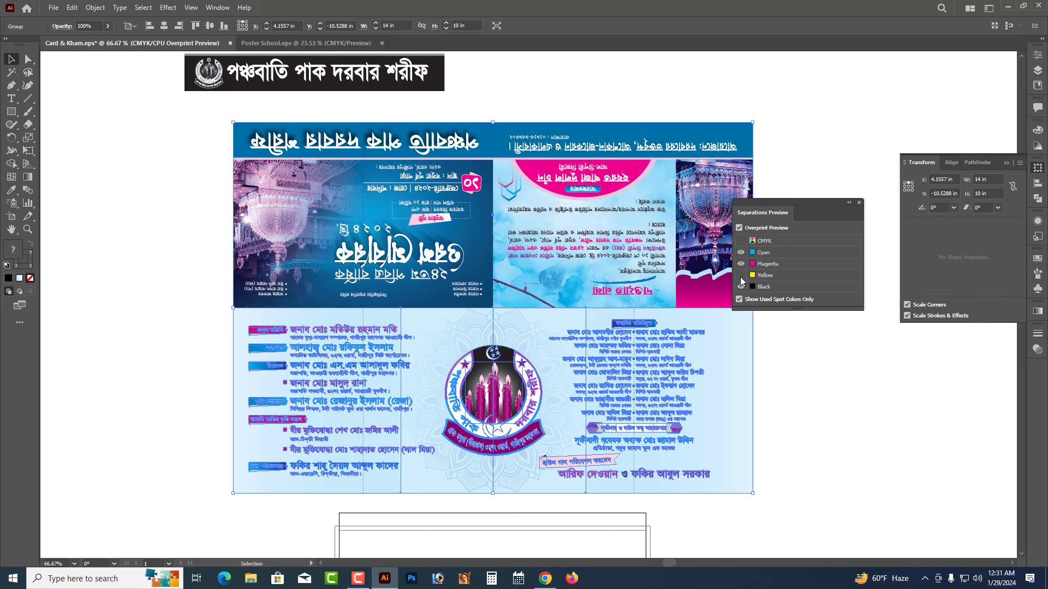
{"action": "left_click", "coordinate": [741, 276]}
{"action": "left_click", "coordinate": [741, 287]}
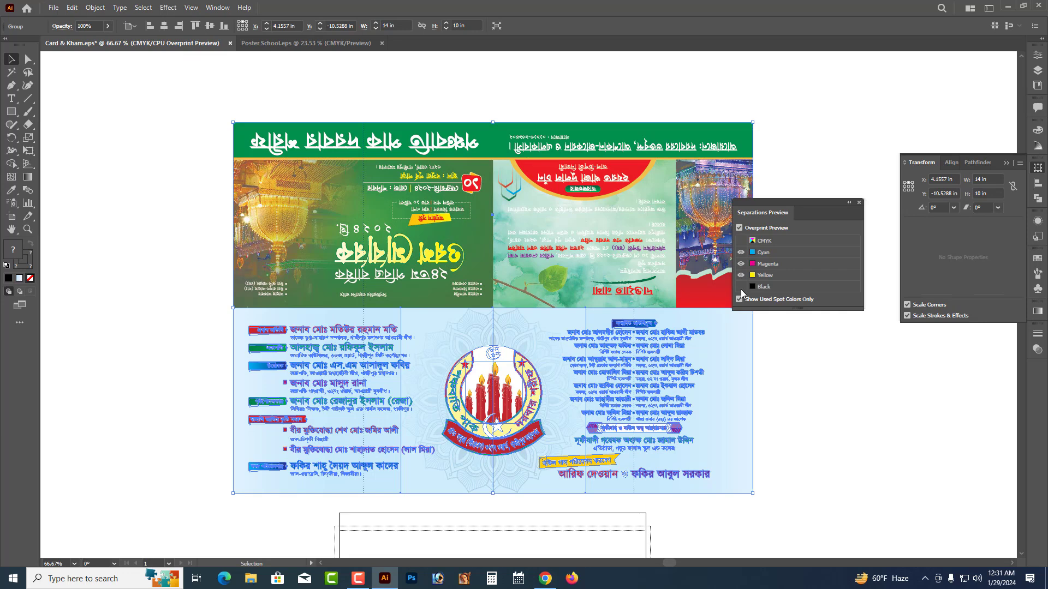
{"action": "left_click", "coordinate": [740, 276]}
{"action": "left_click", "coordinate": [741, 264]}
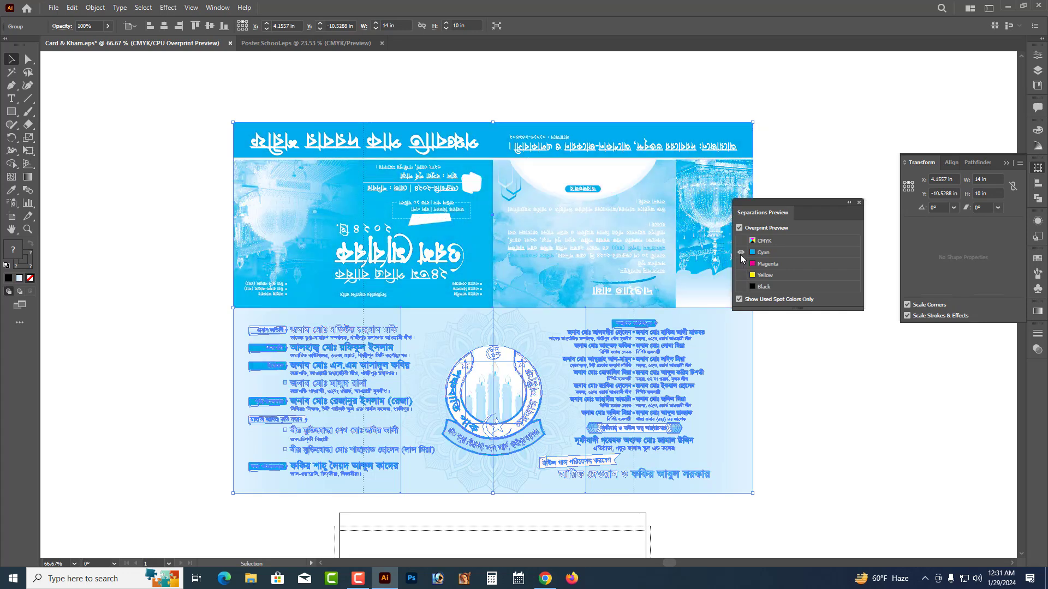
{"action": "left_click", "coordinate": [741, 242]}
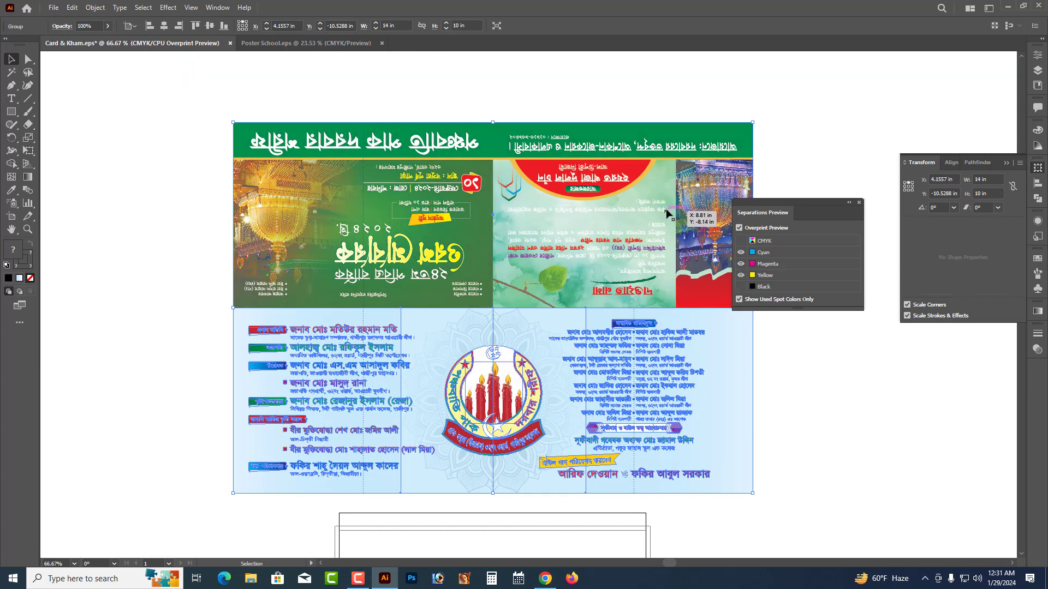
- Inspect the inner page's body text by switching the black plate off and on to check for knocked-out areas
{"action": "key", "text": "ctrl+space"}
{"action": "left_click_drag", "start_coordinate": [640, 225], "coordinate": [721, 370]}
{"action": "left_click_drag", "start_coordinate": [525, 236], "coordinate": [697, 423]}
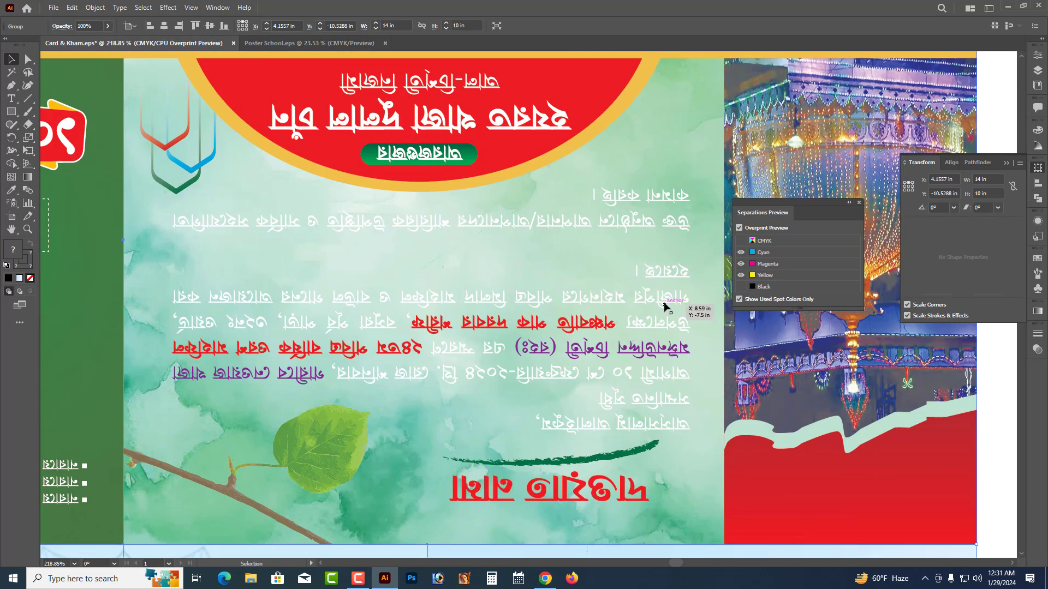
{"action": "left_click", "coordinate": [741, 287]}
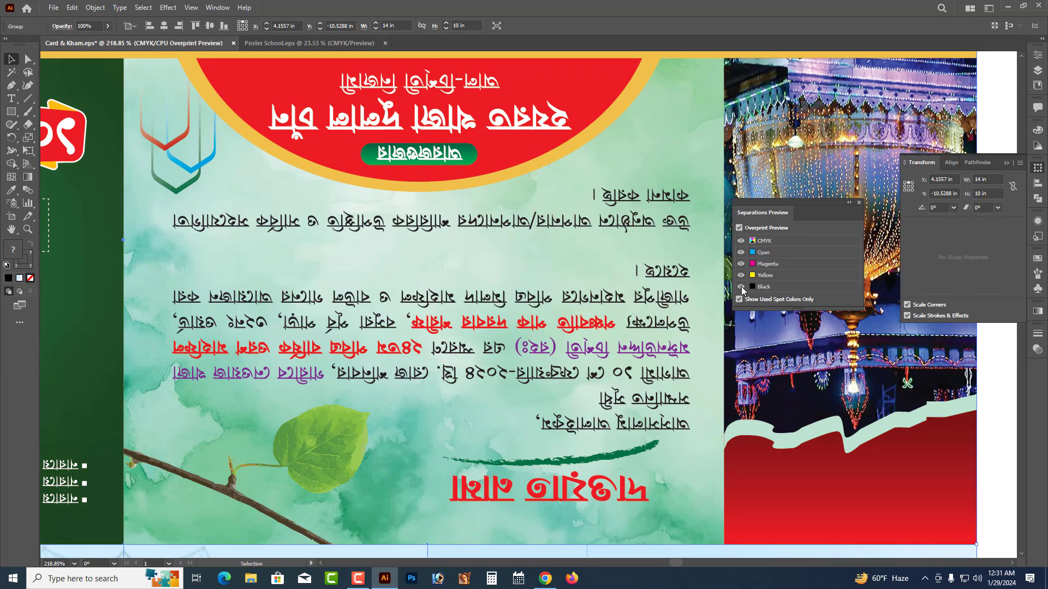
{"action": "left_click", "coordinate": [741, 287]}
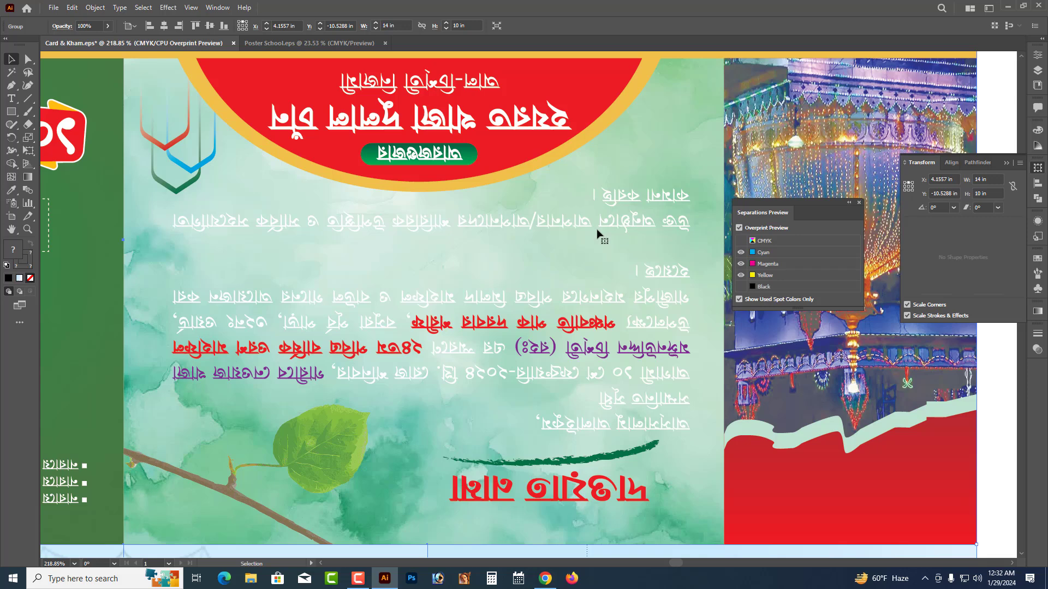
{"action": "left_click", "coordinate": [741, 287]}
{"action": "left_click", "coordinate": [742, 287]}
{"action": "left_click", "coordinate": [742, 287]}
- Isolate the black plate on the inner page, then restore the cyan, magenta and yellow plates
{"action": "left_click", "coordinate": [741, 275]}
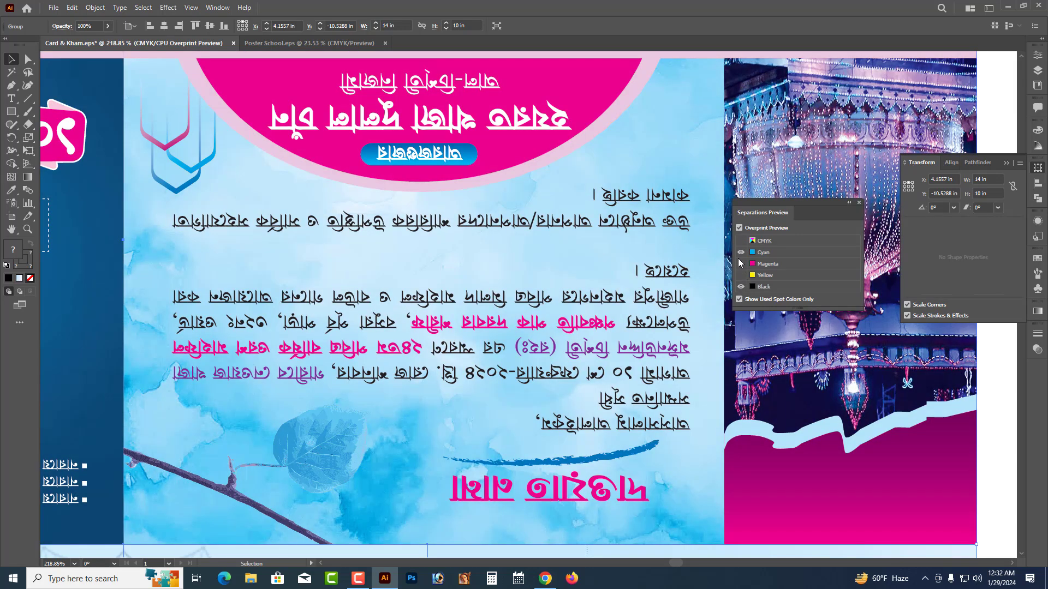
{"action": "left_click", "coordinate": [742, 264]}
{"action": "left_click", "coordinate": [741, 252]}
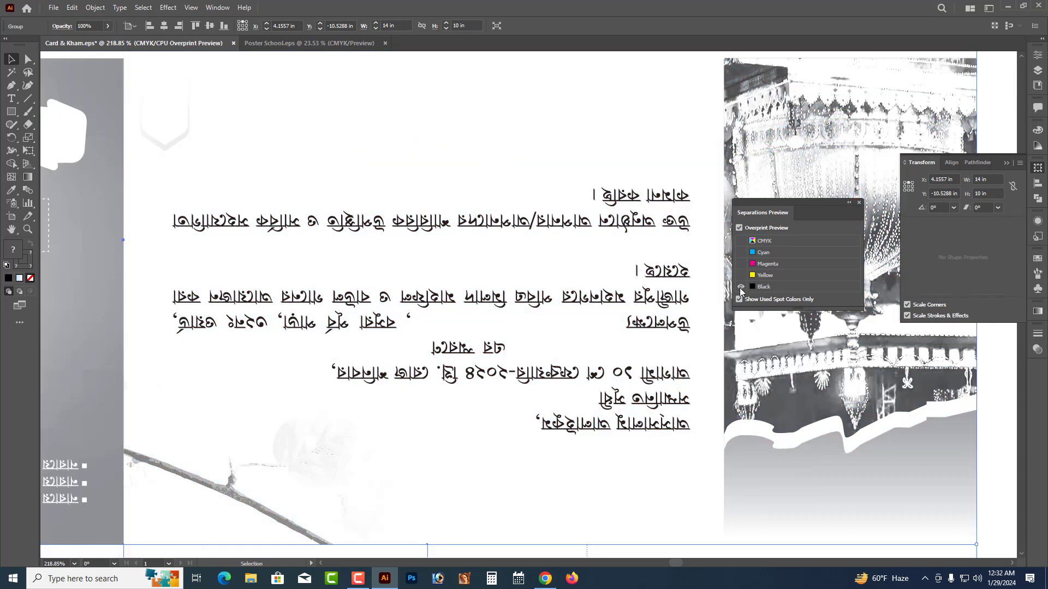
{"action": "left_click", "coordinate": [741, 275]}
{"action": "left_click", "coordinate": [741, 264]}
{"action": "left_click", "coordinate": [742, 252]}
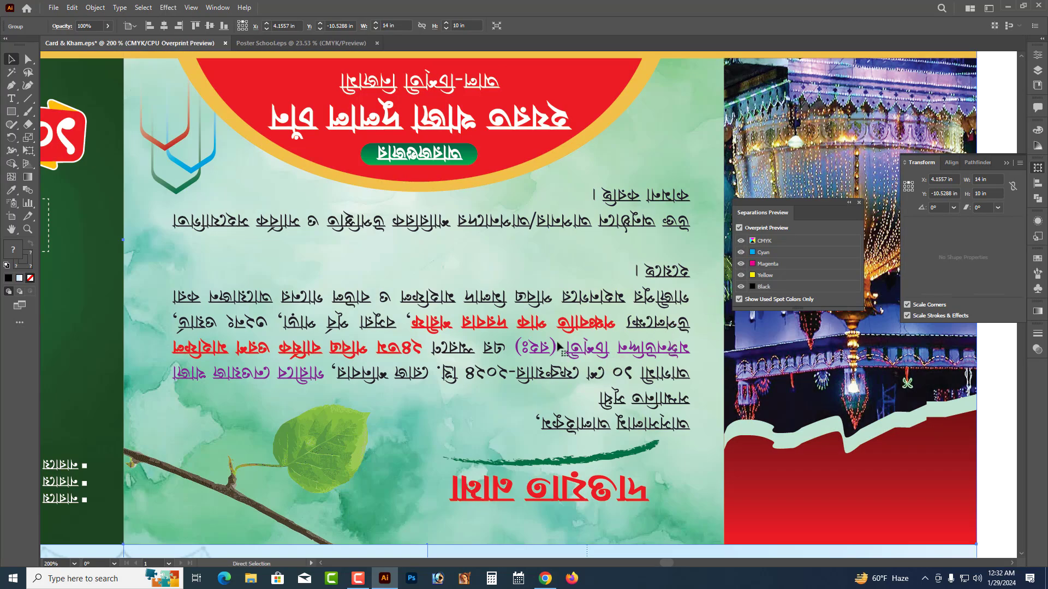
- Apply Overprint Black to the grouped card, adding black at 100% for both fill and stroke
{"action": "key", "text": "ctrl+minus"}
{"action": "key", "text": "ctrl+minus"}
{"action": "key", "text": "ctrl+minus"}
{"action": "key", "text": "ctrl+minus"}
{"action": "key", "text": "ctrl+minus"}
{"action": "left_click_drag", "start_coordinate": [563, 221], "coordinate": [611, 356]}
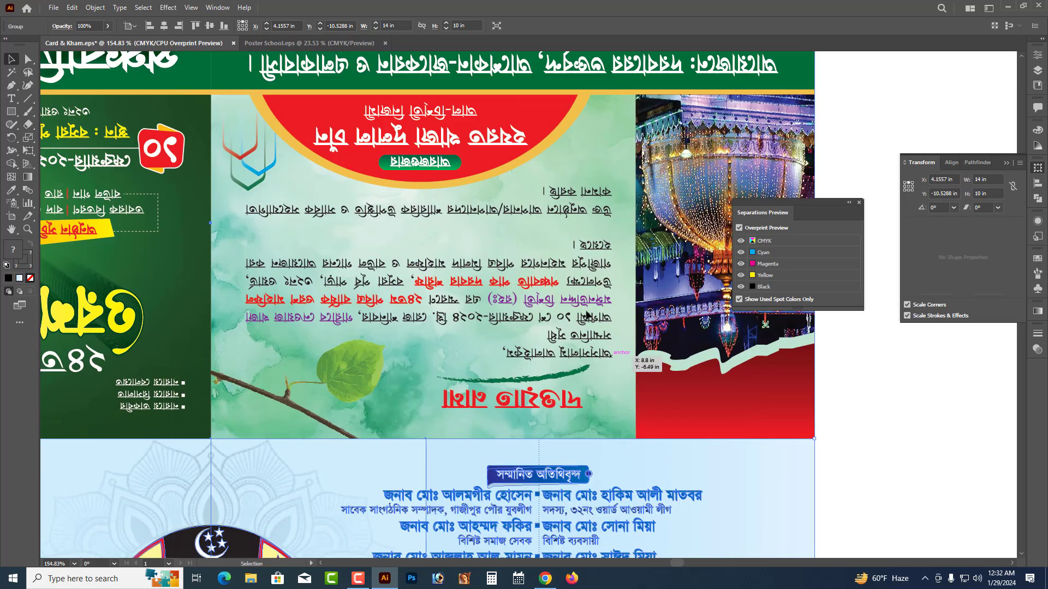
{"action": "left_click", "coordinate": [95, 8]}
{"action": "left_click", "coordinate": [95, 8]}
{"action": "left_click", "coordinate": [73, 8]}
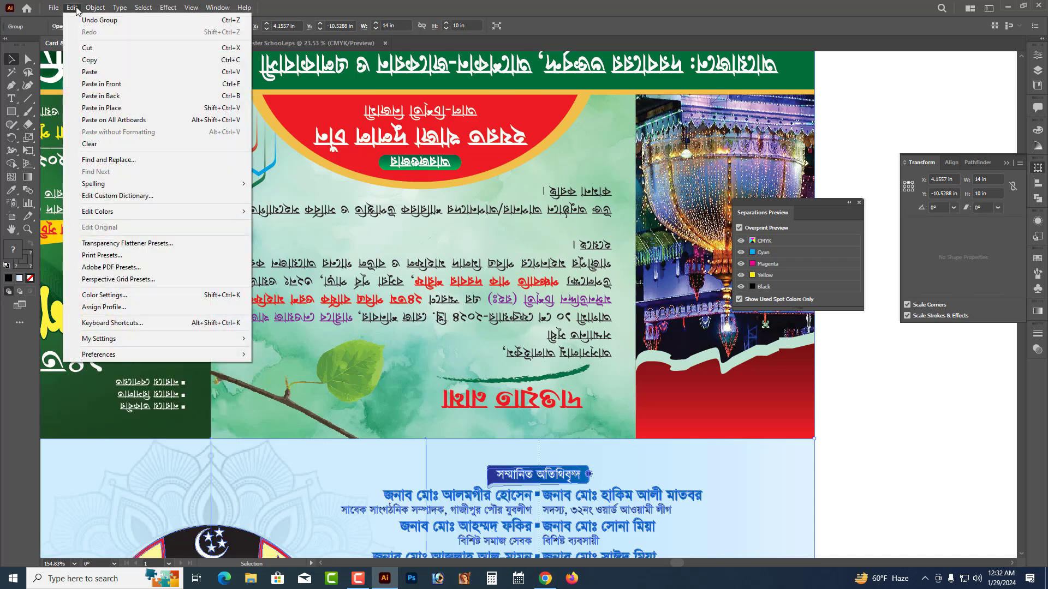
{"action": "mouse_move", "coordinate": [100, 217]}
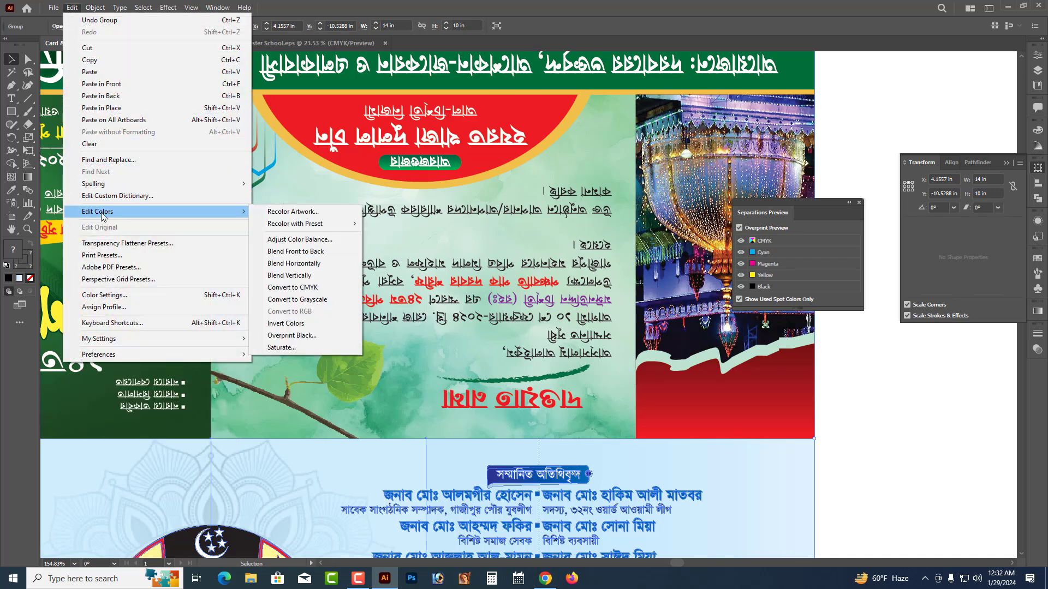
{"action": "left_click", "coordinate": [309, 336]}
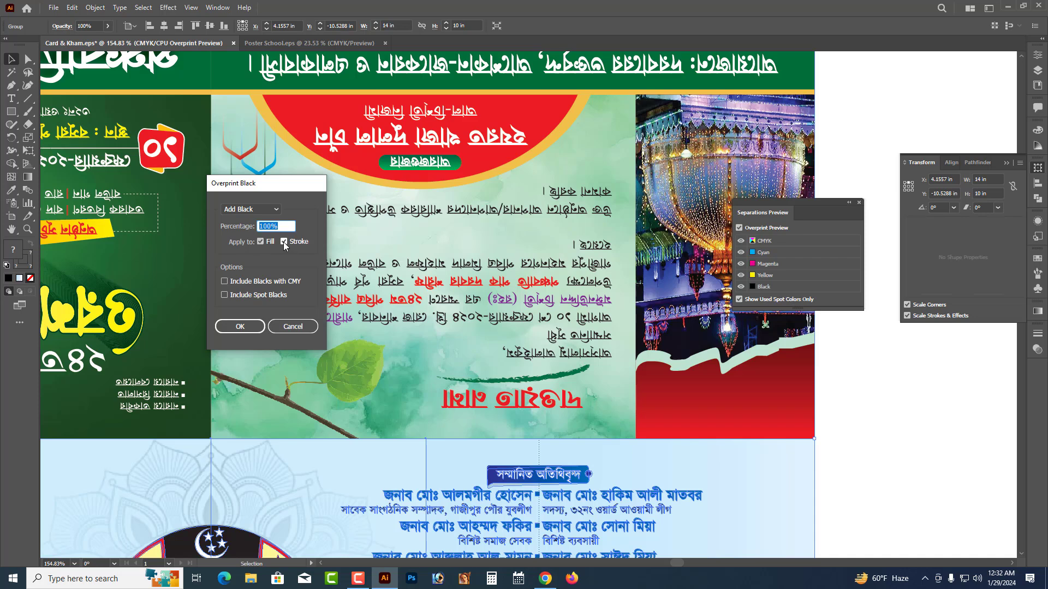
{"action": "left_click", "coordinate": [241, 327]}
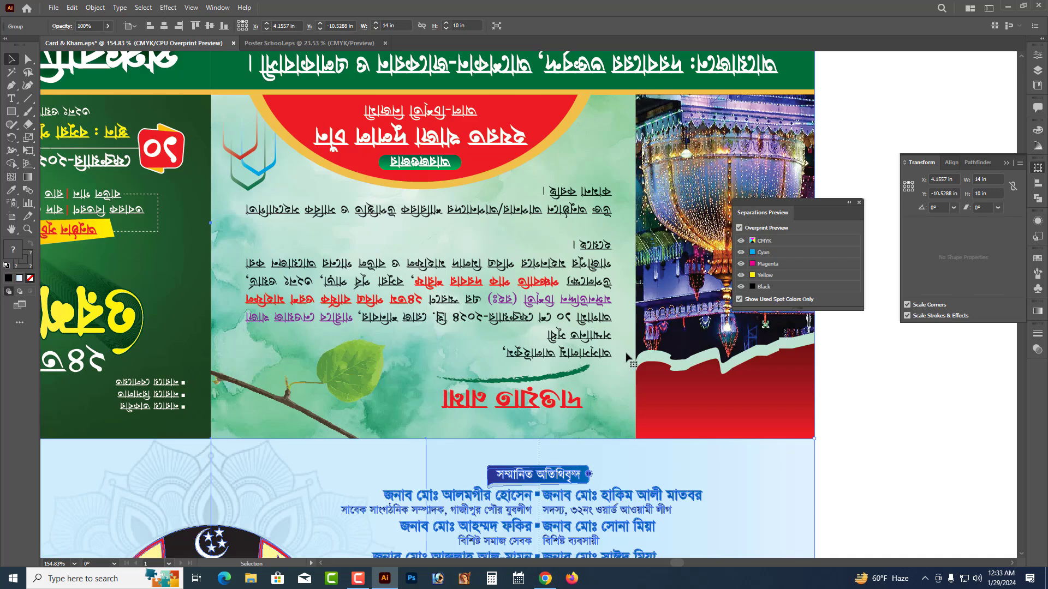
- Hide the black plate, deselect the card and examine the background behind the black text down to the lower half
{"action": "left_click", "coordinate": [742, 287]}
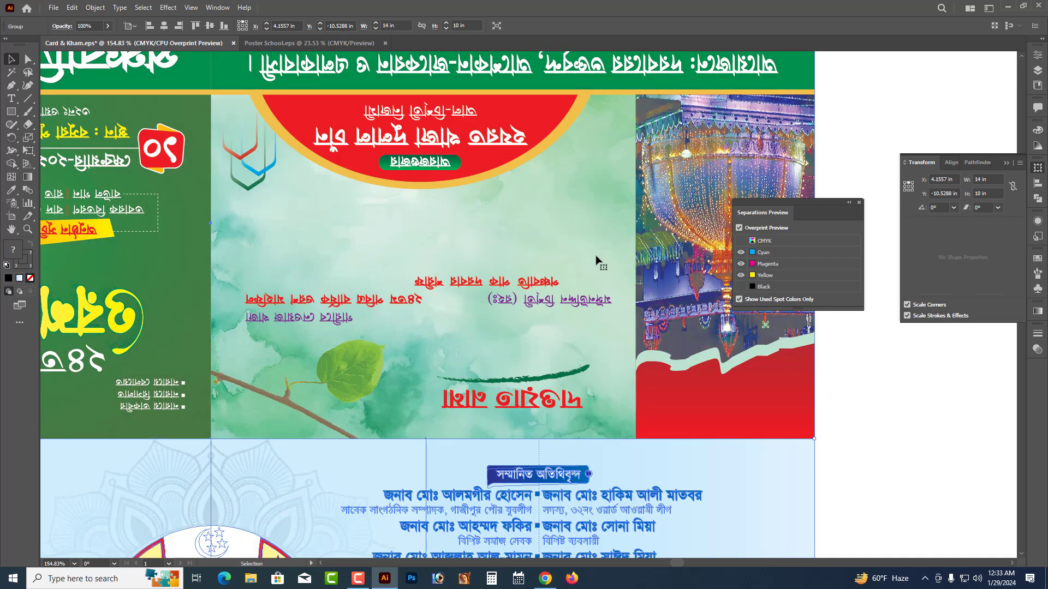
{"action": "left_click", "coordinate": [871, 403]}
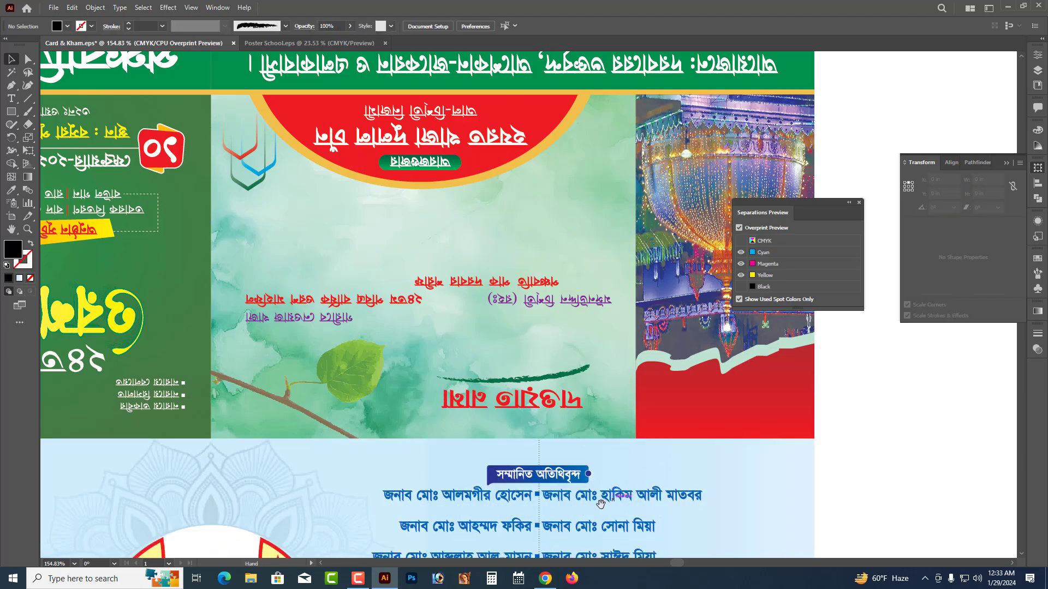
{"action": "scroll", "coordinate": [709, 437], "scroll_direction": "down", "scroll_amount": 5}
{"action": "left_click_drag", "start_coordinate": [620, 462], "coordinate": [885, 475]}
{"action": "left_click_drag", "start_coordinate": [270, 405], "coordinate": [531, 416]}
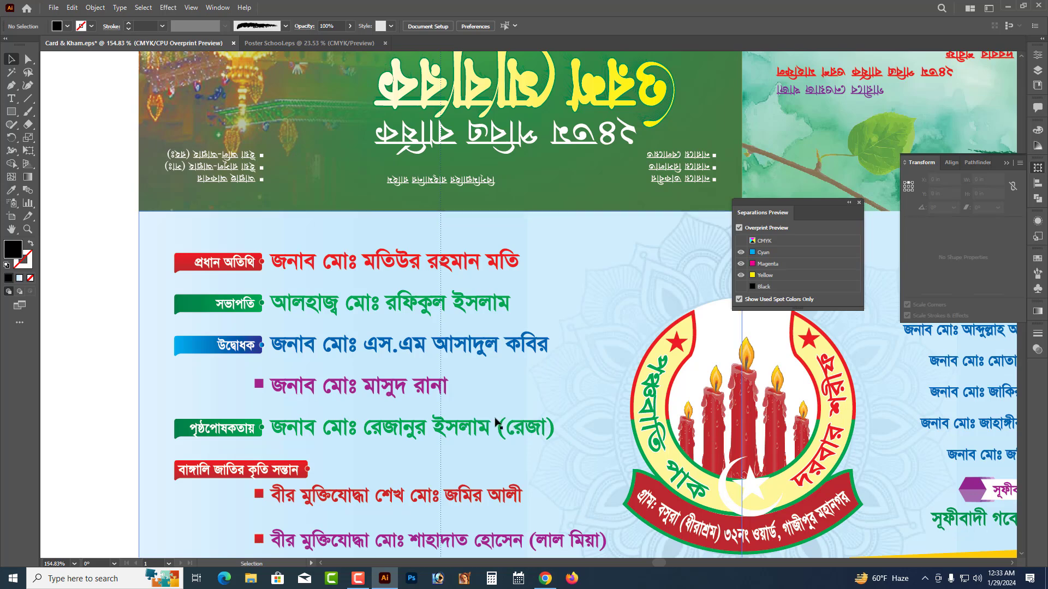
- Preview the lower half in cyan alone, adding the magenta, yellow and black plates back one at a time
{"action": "left_click", "coordinate": [741, 275]}
{"action": "left_click", "coordinate": [741, 264]}
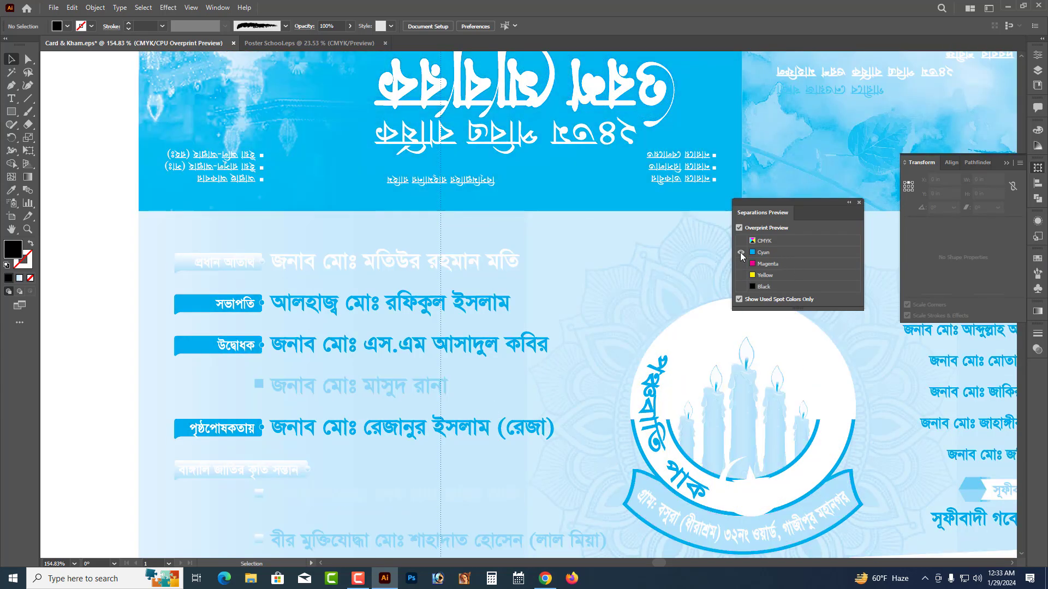
{"action": "left_click", "coordinate": [741, 264]}
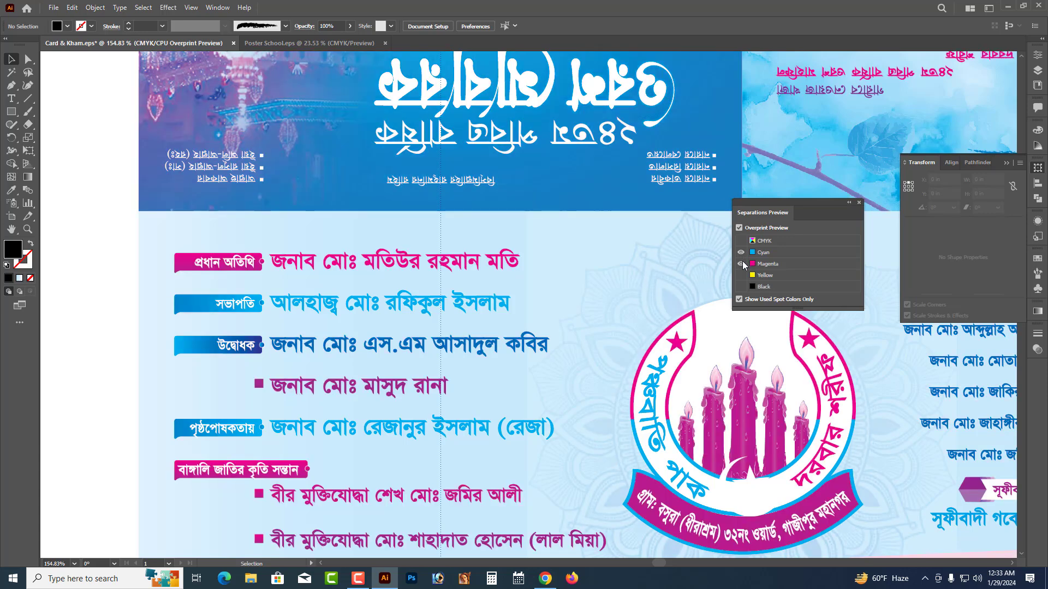
{"action": "left_click", "coordinate": [741, 275]}
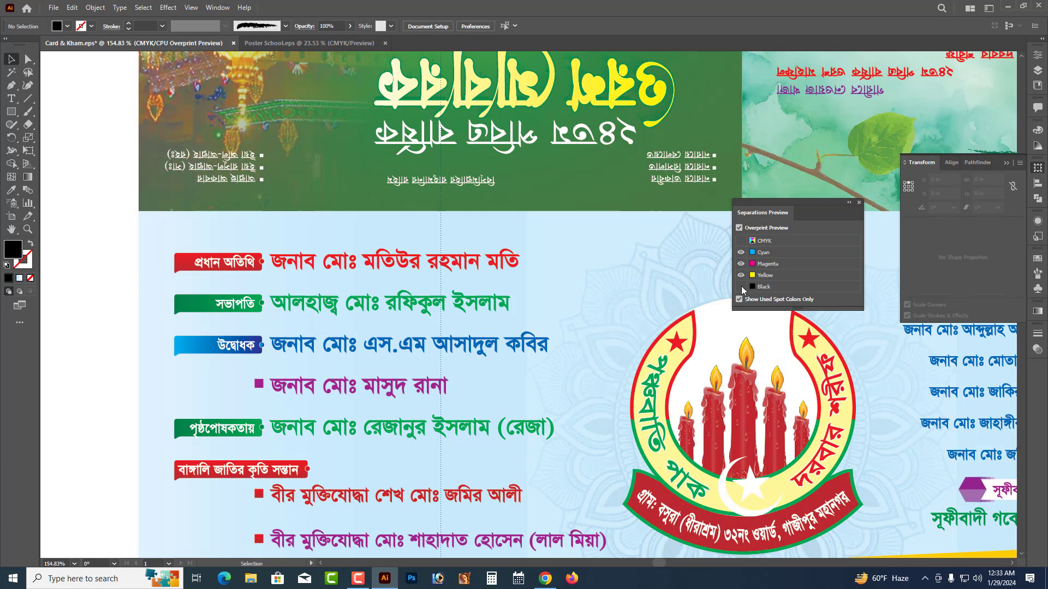
{"action": "left_click", "coordinate": [741, 287]}
- Select the grouped card again and reapply Overprint Black at 100% to its fills and strokes
{"action": "key", "text": "ctrl+1"}
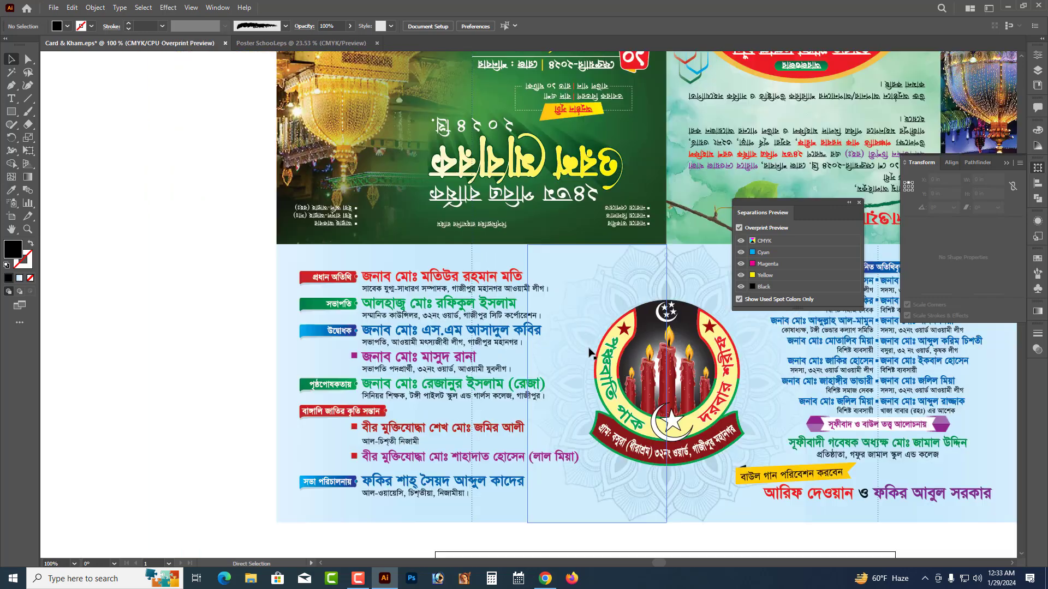
{"action": "key", "text": "ctrl+minus"}
{"action": "key", "text": "ctrl+minus"}
{"action": "scroll", "coordinate": [609, 340], "scroll_direction": "up", "scroll_amount": 5}
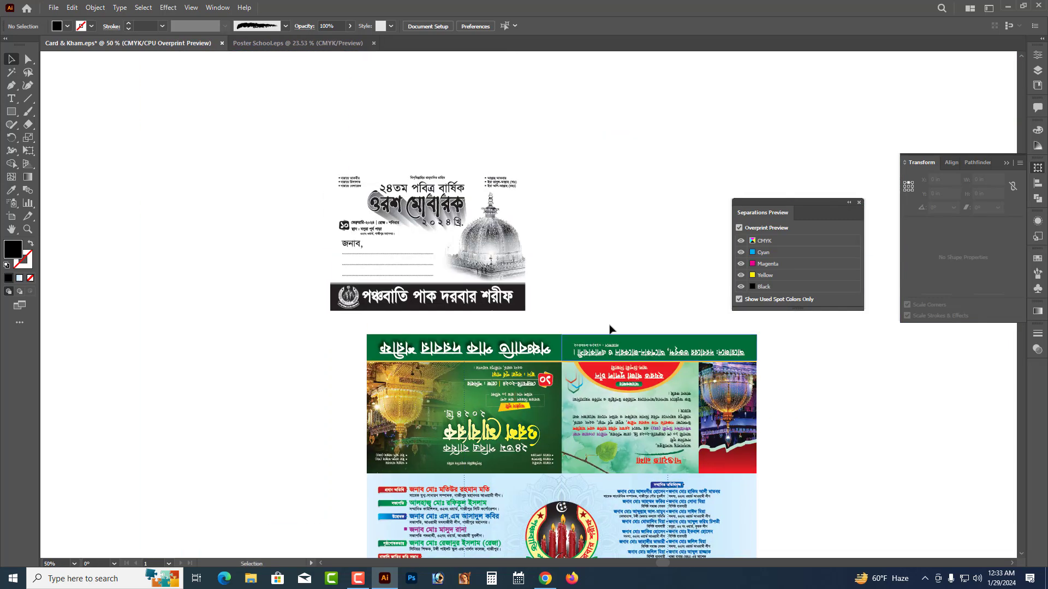
{"action": "left_click_drag", "start_coordinate": [643, 315], "coordinate": [574, 250]}
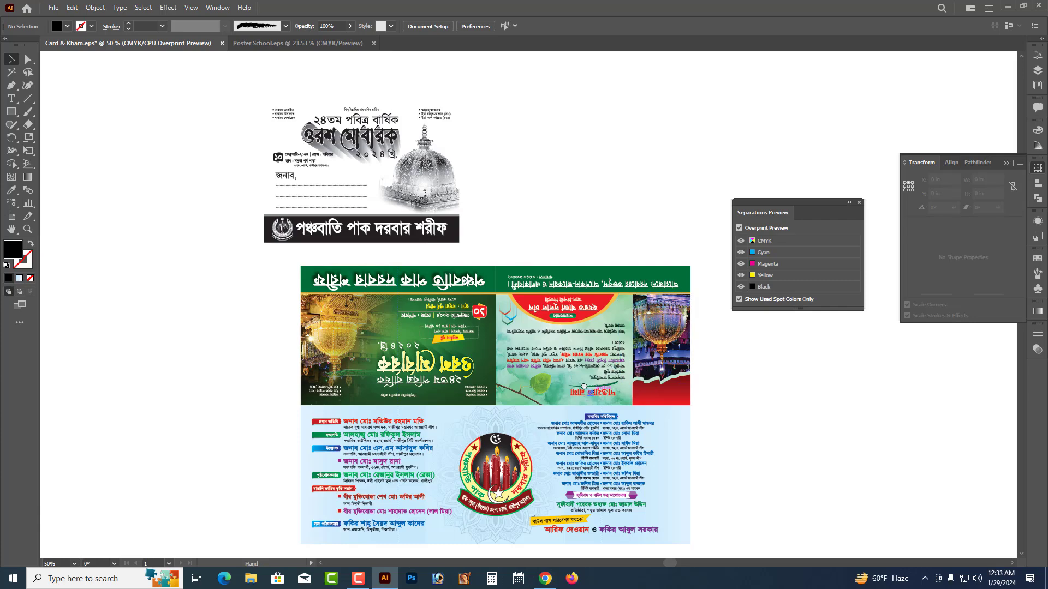
{"action": "scroll", "coordinate": [584, 395], "scroll_direction": "down", "scroll_amount": 2}
{"action": "left_click_drag", "start_coordinate": [393, 245], "coordinate": [640, 461]}
{"action": "left_click_drag", "start_coordinate": [508, 340], "coordinate": [615, 435]}
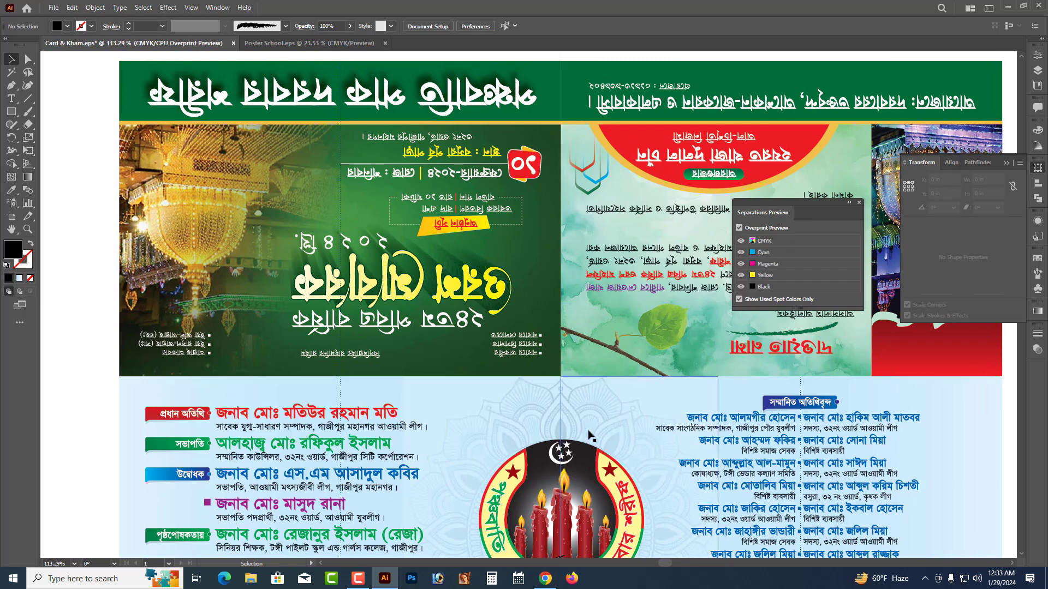
{"action": "left_click", "coordinate": [610, 435]}
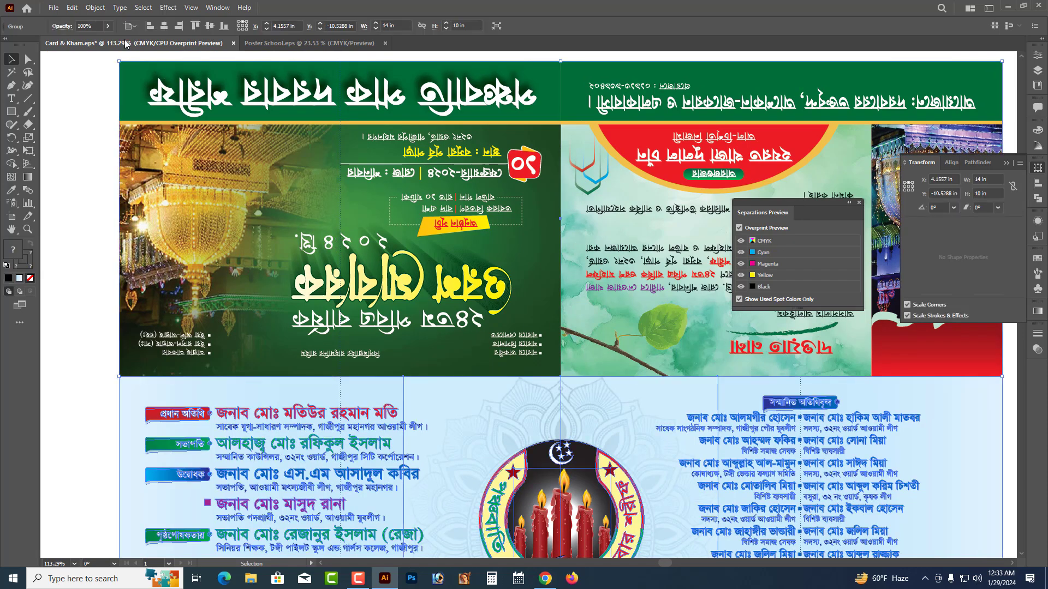
{"action": "left_click", "coordinate": [95, 8]}
{"action": "mouse_move", "coordinate": [71, 8]}
{"action": "mouse_move", "coordinate": [112, 216]}
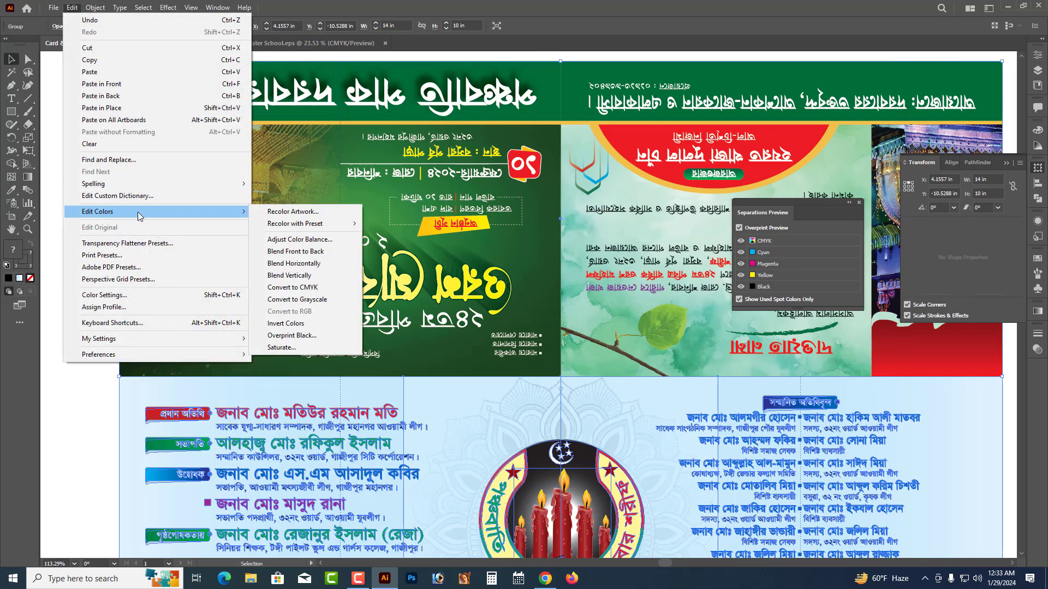
{"action": "left_click", "coordinate": [317, 339]}
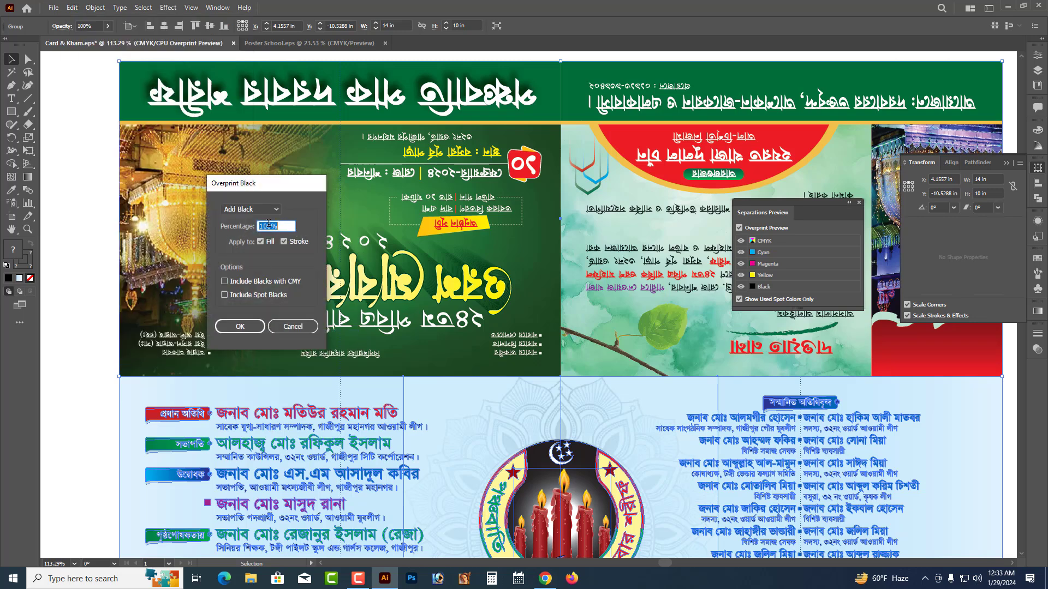
{"action": "left_click", "coordinate": [239, 326]}
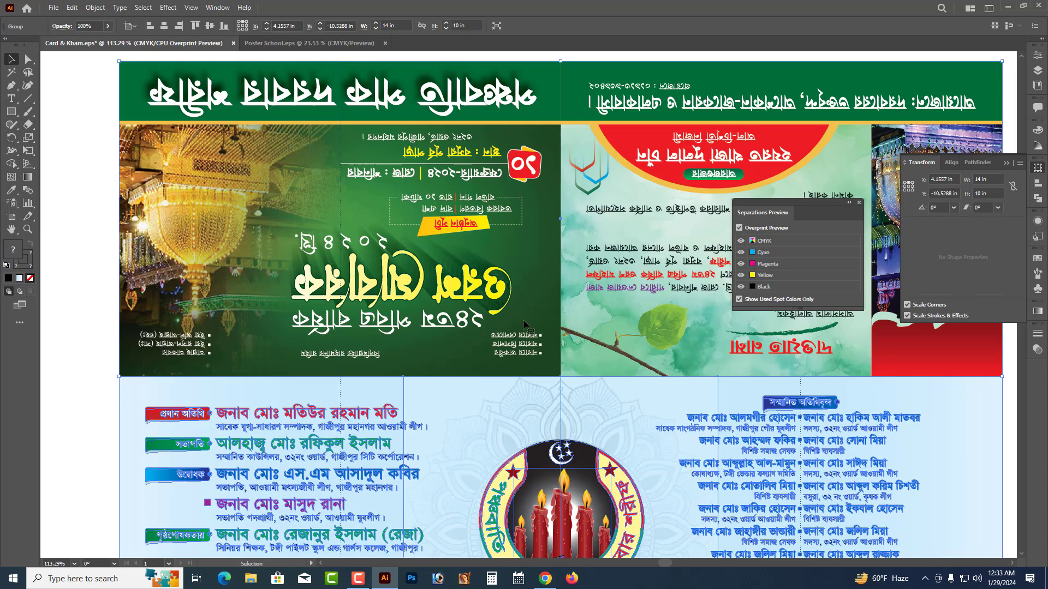
- Deselect the card and select the black-and-white envelope design above it
{"action": "key", "text": "ctrl+minus"}
{"action": "key", "text": "ctrl+minus"}
{"action": "key", "text": "ctrl+minus"}
{"action": "key", "text": "ctrl+minus"}
{"action": "left_click_drag", "start_coordinate": [523, 180], "coordinate": [512, 256]}
{"action": "left_click", "coordinate": [495, 239]}
{"action": "left_click_drag", "start_coordinate": [393, 238], "coordinate": [598, 354]}
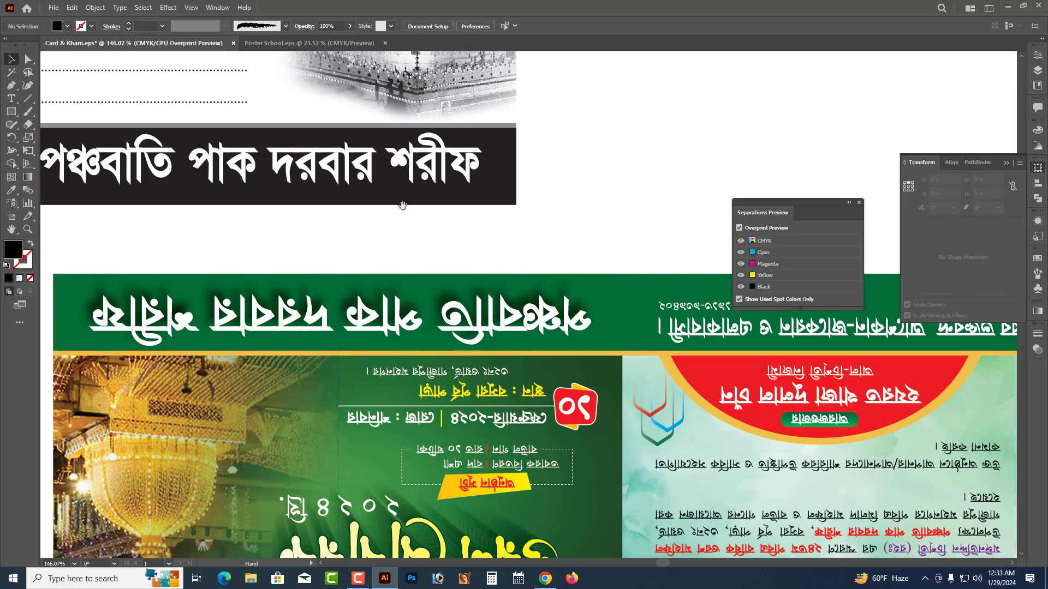
{"action": "key", "text": "ctrl+1"}
{"action": "left_click", "coordinate": [511, 202]}
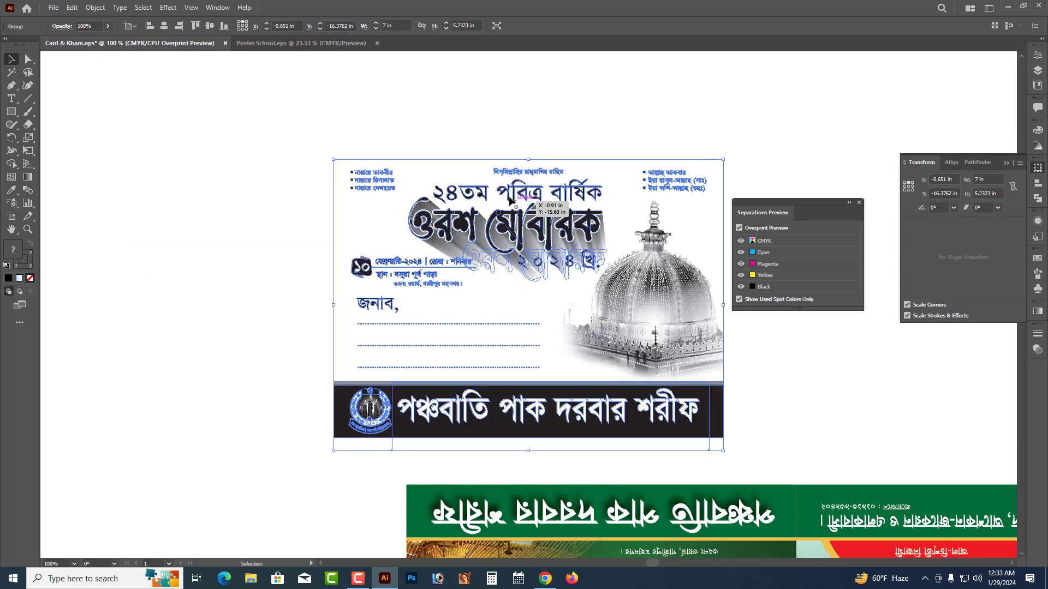
{"action": "left_click_drag", "start_coordinate": [510, 202], "coordinate": [403, 196]}
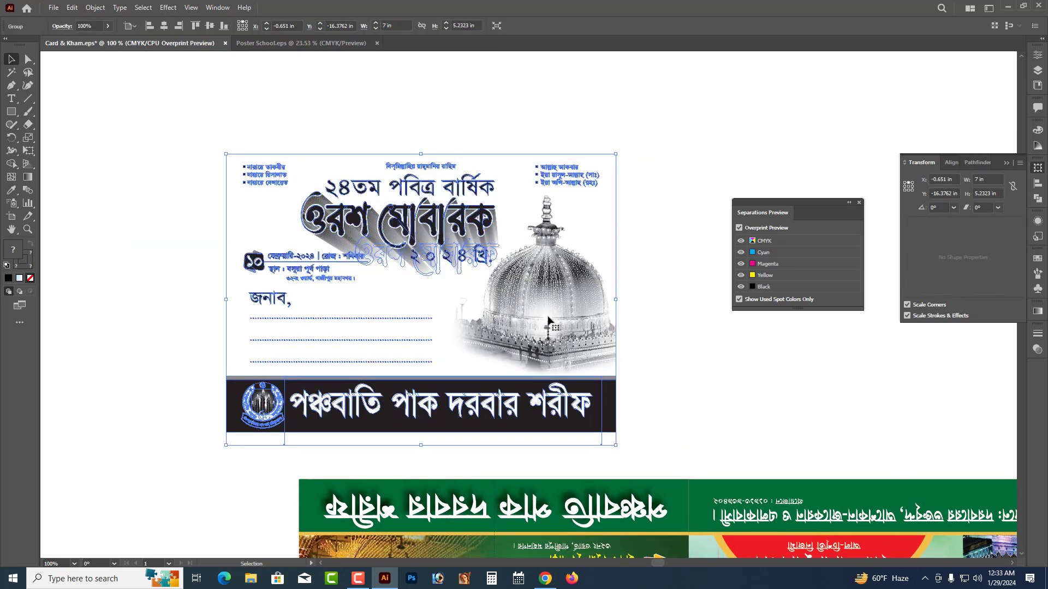
{"action": "left_click", "coordinate": [677, 328]}
{"action": "left_click", "coordinate": [581, 314]}
- Check the envelope design on the black plate alone by hiding cyan, magenta and yellow, then restore all CMYK plates
{"action": "left_click", "coordinate": [740, 253]}
{"action": "left_click", "coordinate": [740, 264]}
{"action": "left_click", "coordinate": [741, 276]}
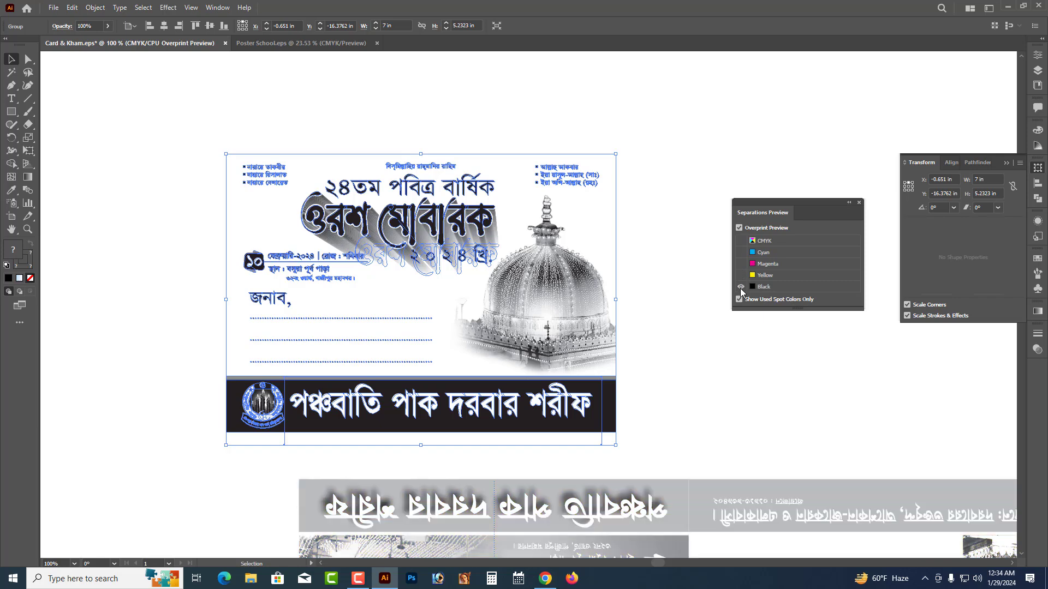
{"action": "left_click", "coordinate": [741, 241]}
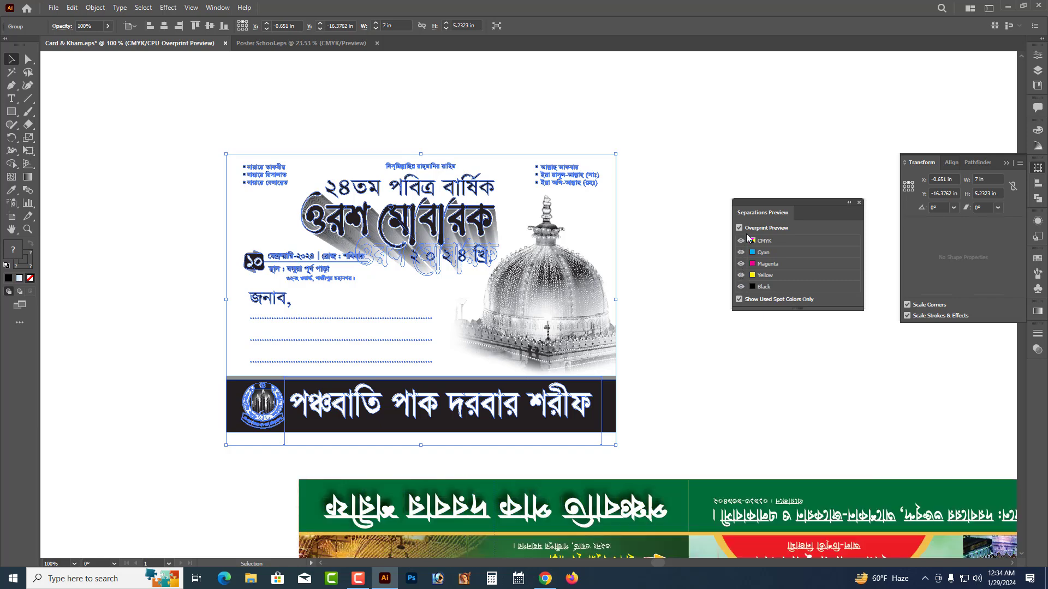
- Compare the envelope with Overprint Preview off and on, check it with the black plate hidden, and restore black
{"action": "left_click", "coordinate": [739, 228]}
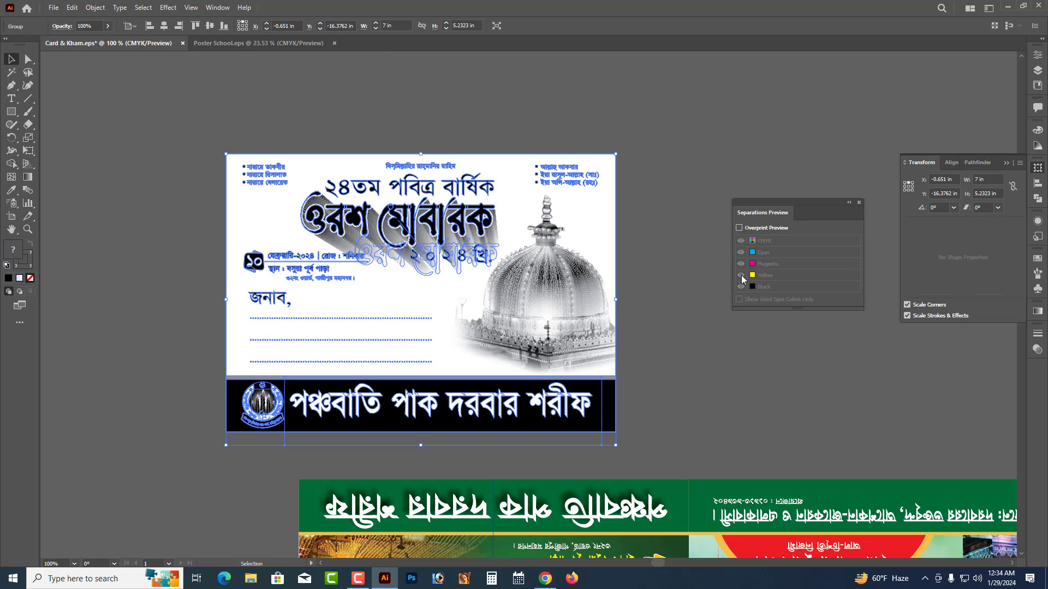
{"action": "left_click", "coordinate": [739, 227]}
{"action": "left_click", "coordinate": [748, 301]}
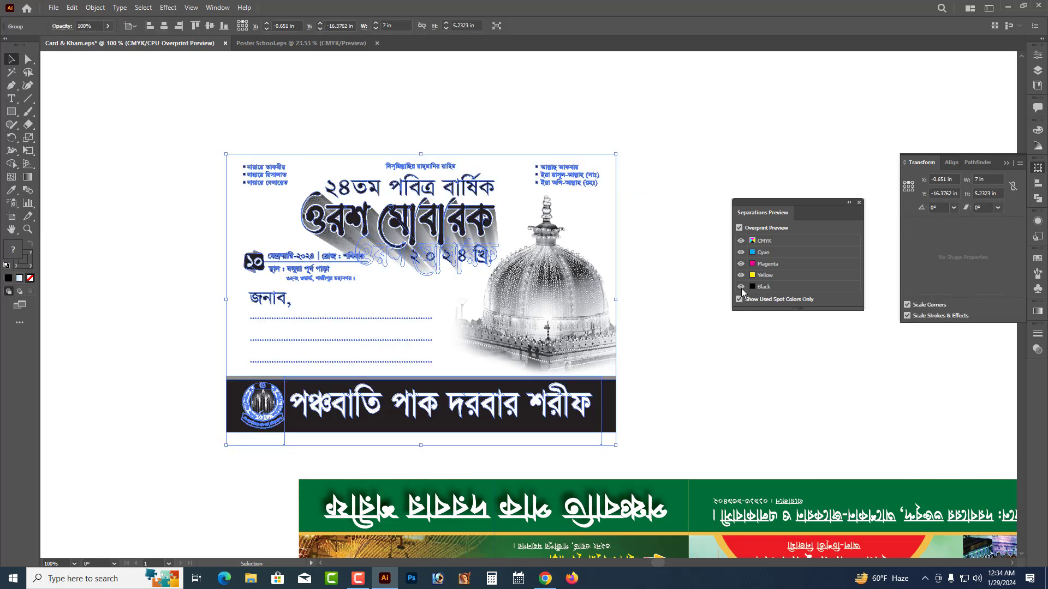
{"action": "key", "text": "Delete"}
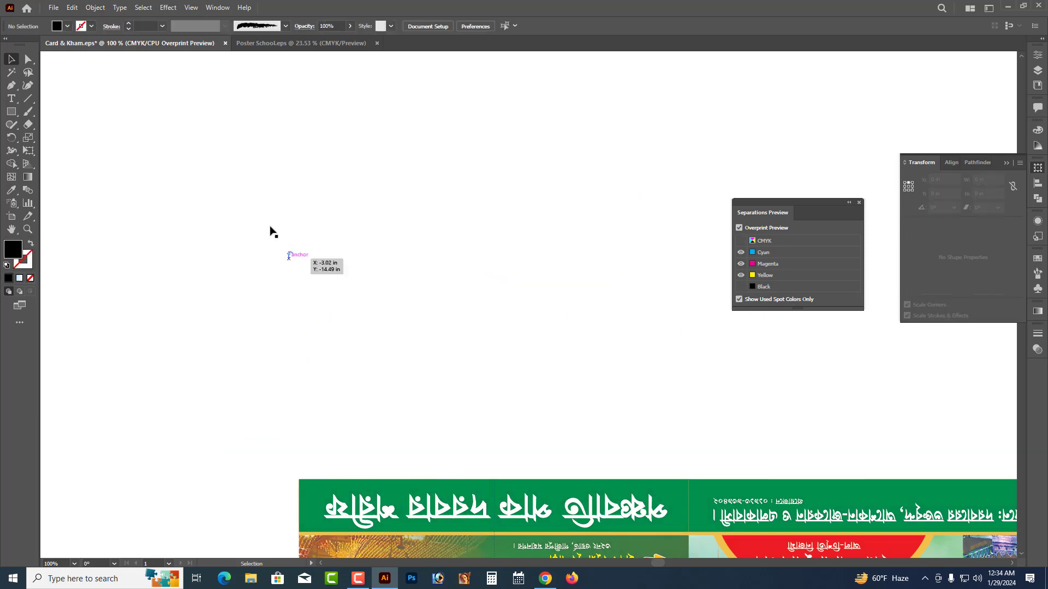
{"action": "key", "text": "ctrl+z"}
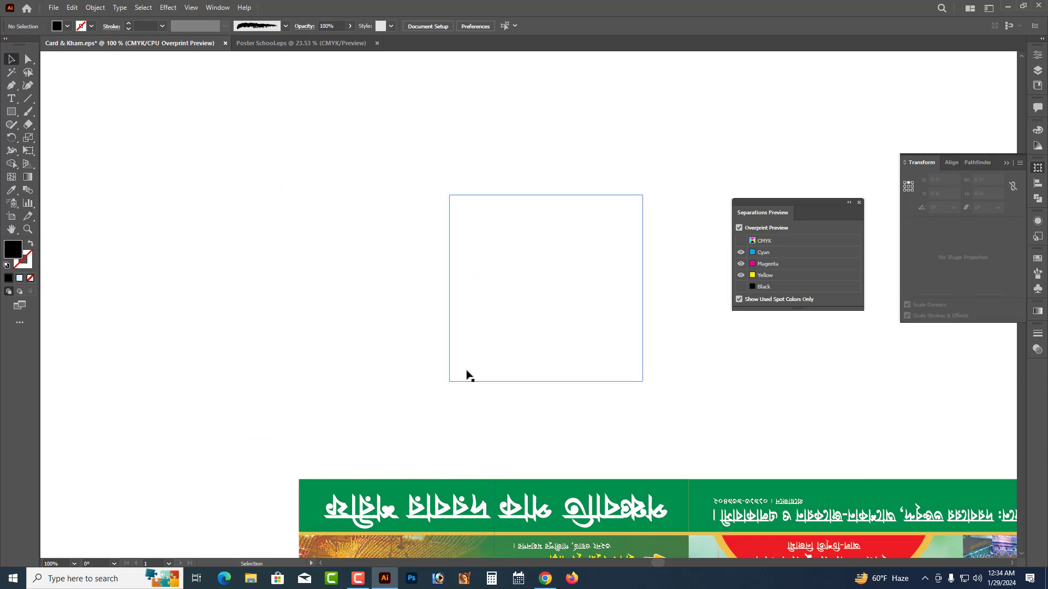
{"action": "left_click", "coordinate": [741, 286]}
{"action": "left_click", "coordinate": [699, 355]}
- Ungroup the black-and-white envelope design and deselect it
{"action": "key", "text": "a"}
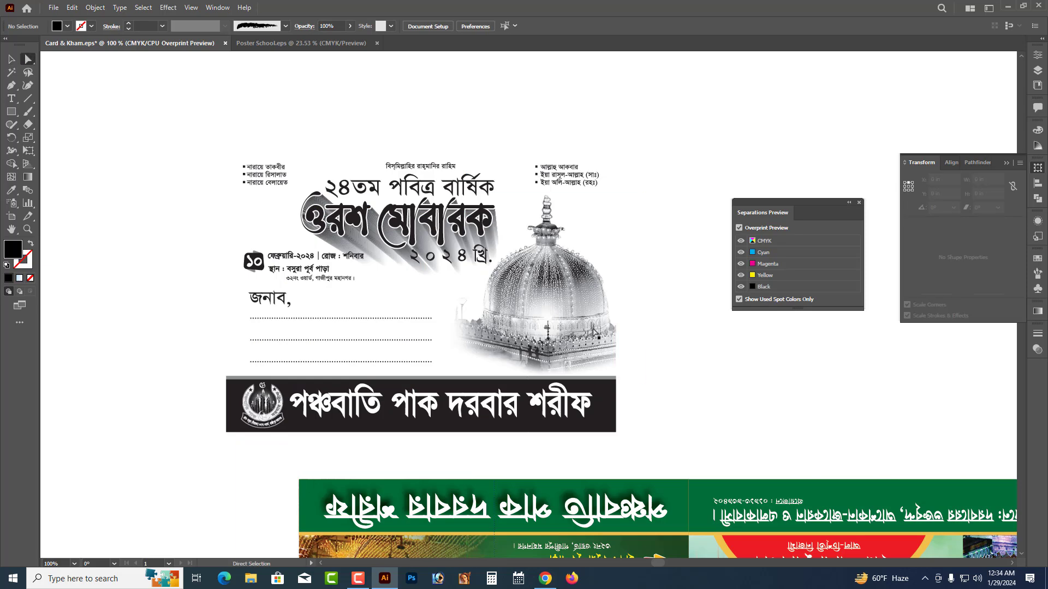
{"action": "left_click", "coordinate": [407, 225]}
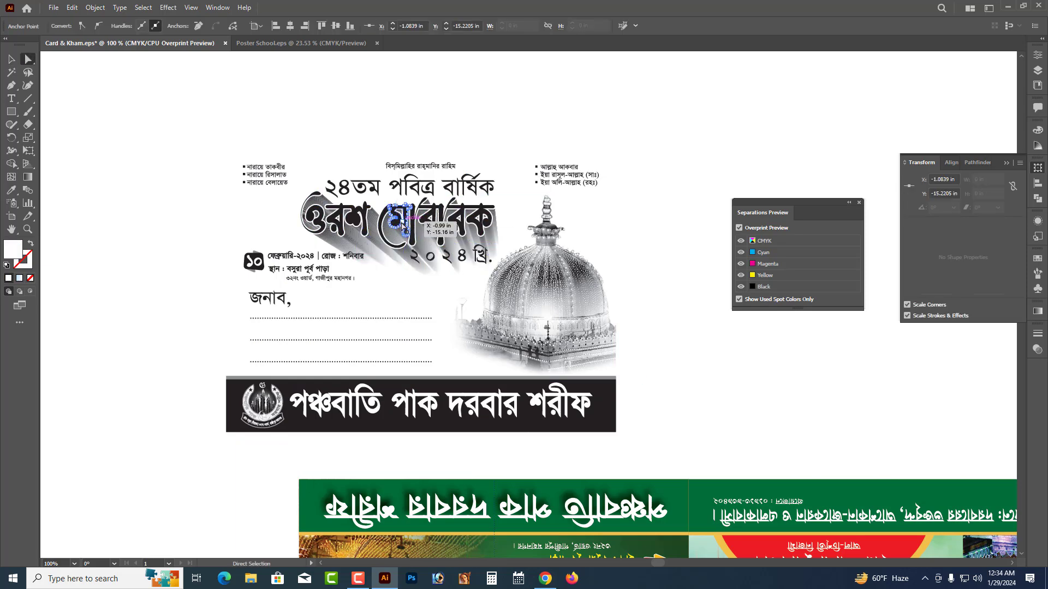
{"action": "key", "text": "v"}
{"action": "right_click", "coordinate": [441, 221]}
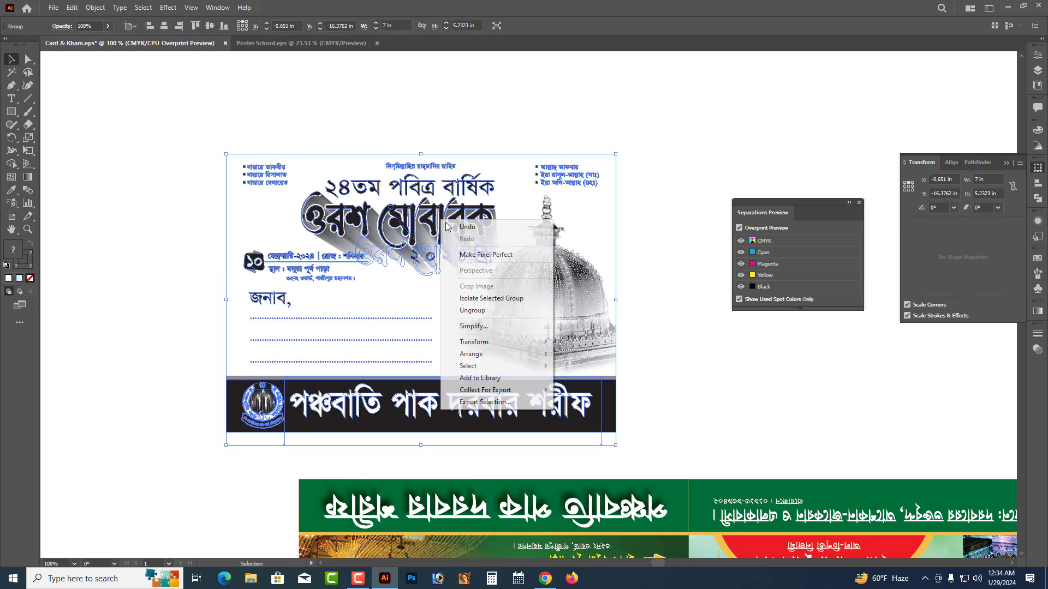
{"action": "left_click", "coordinate": [499, 309]}
{"action": "left_click", "coordinate": [493, 118]}
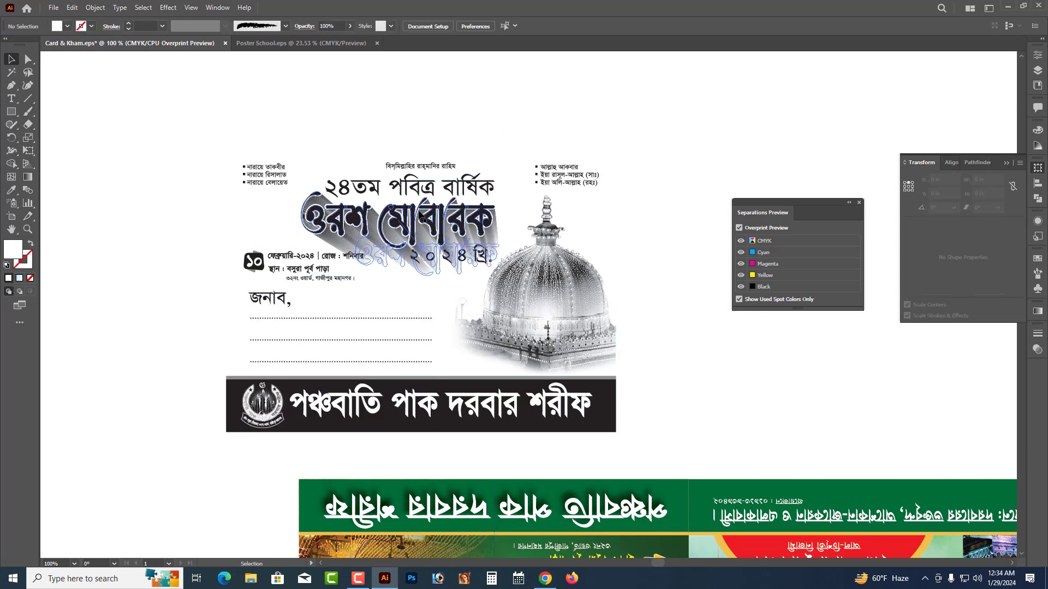
- Select the envelope's title block, show its colour values, and ungroup it
{"action": "left_click", "coordinate": [400, 221]}
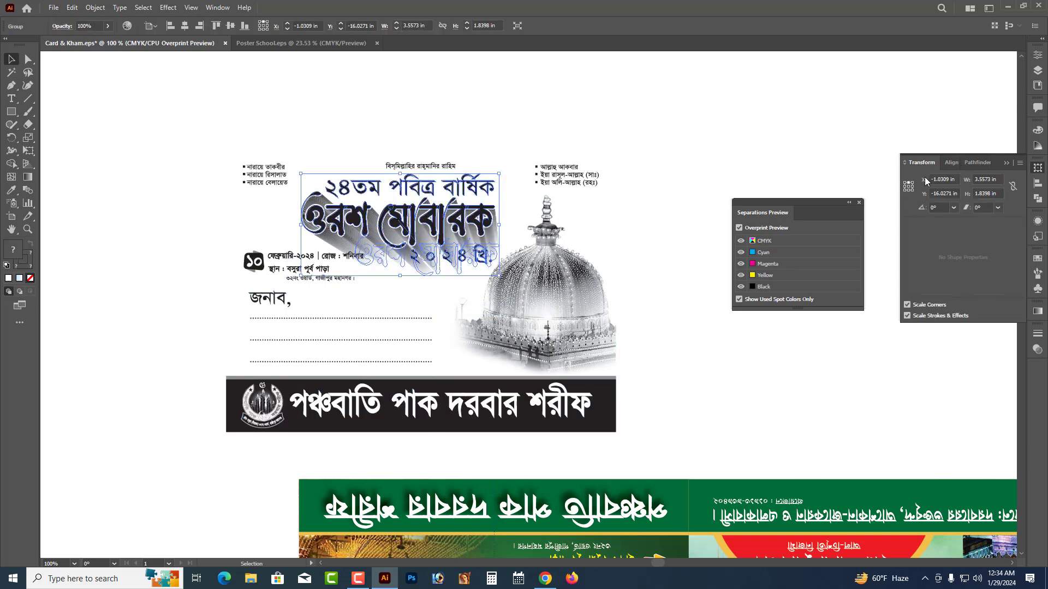
{"action": "key", "text": "F6"}
{"action": "right_click", "coordinate": [378, 191]}
{"action": "left_click", "coordinate": [426, 284]}
{"action": "left_click", "coordinate": [477, 158]}
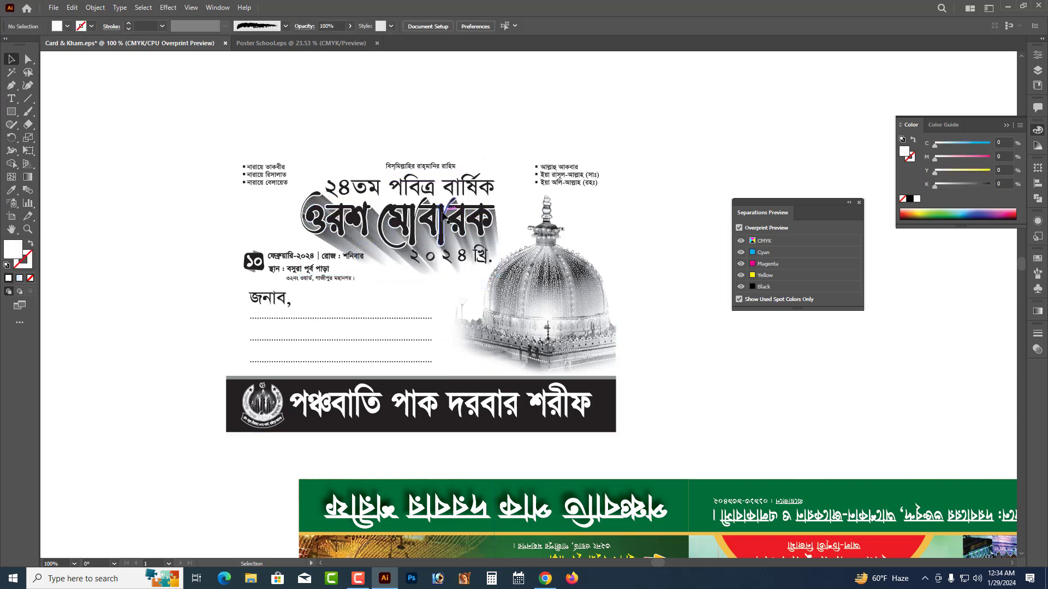
- Add cyan 22%, magenta 18% and yellow 17% to the black fill of the envelope's large title lettering
{"action": "left_click", "coordinate": [434, 221]}
{"action": "left_click_drag", "start_coordinate": [935, 147], "coordinate": [947, 149]}
{"action": "left_click", "coordinate": [944, 159]}
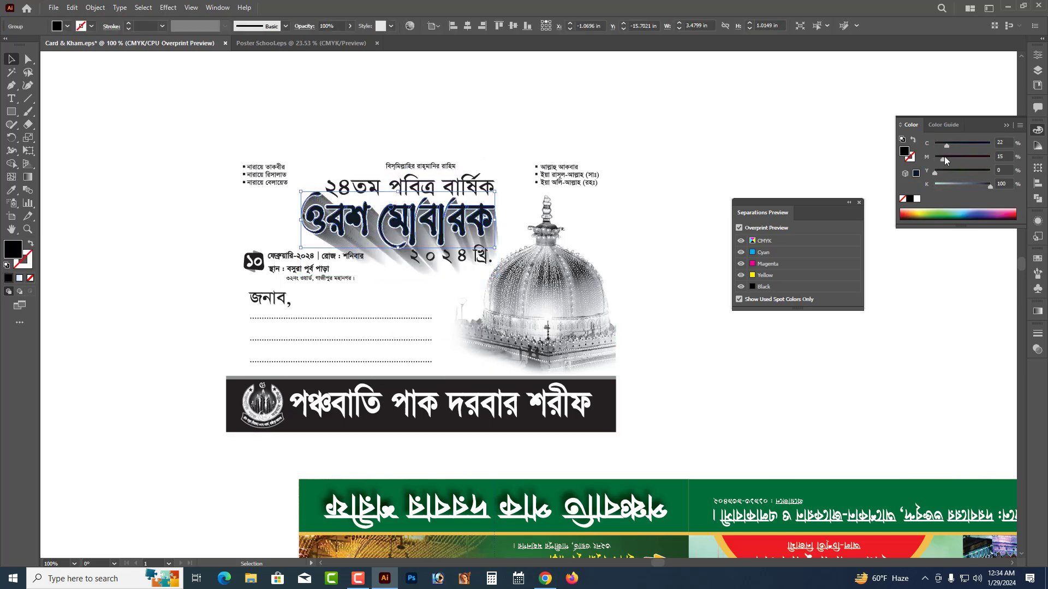
{"action": "left_click", "coordinate": [779, 101]}
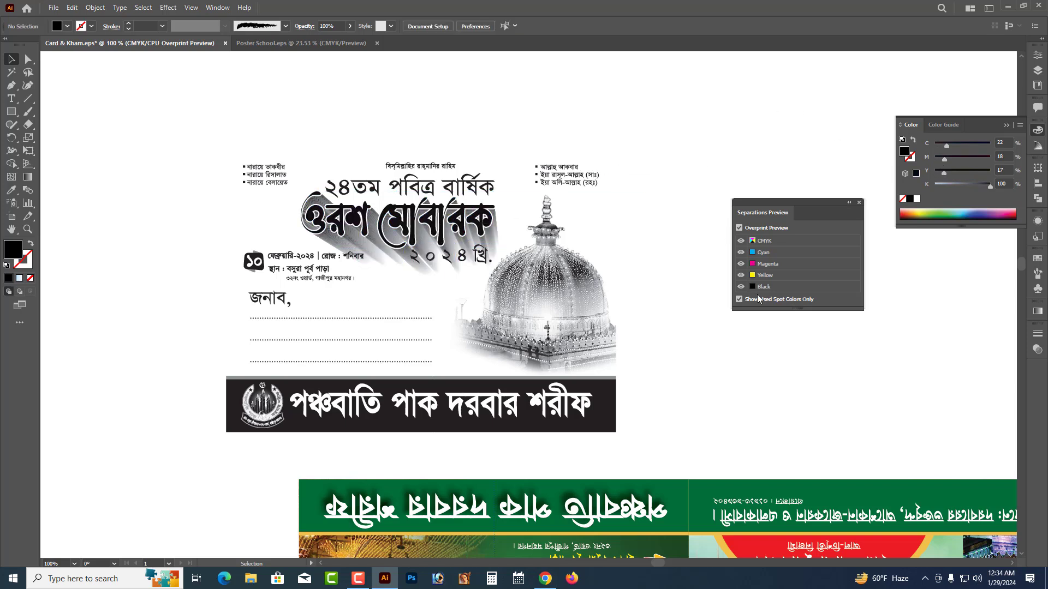
- Check the title lettering with the black plate hidden, hiding yellow and magenta too until only cyan remains
{"action": "left_click", "coordinate": [741, 286]}
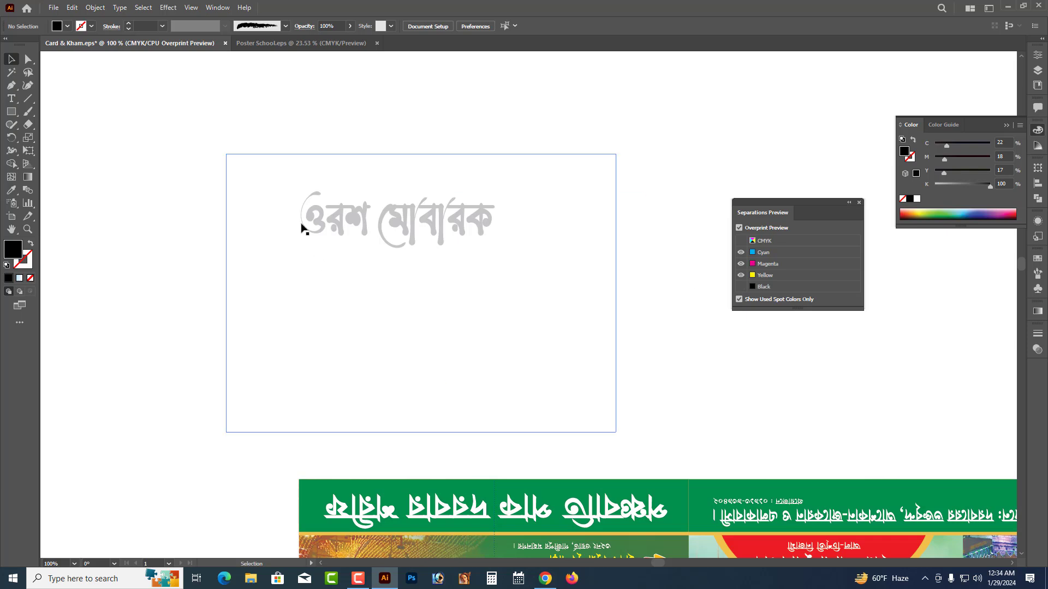
{"action": "left_click", "coordinate": [354, 221]}
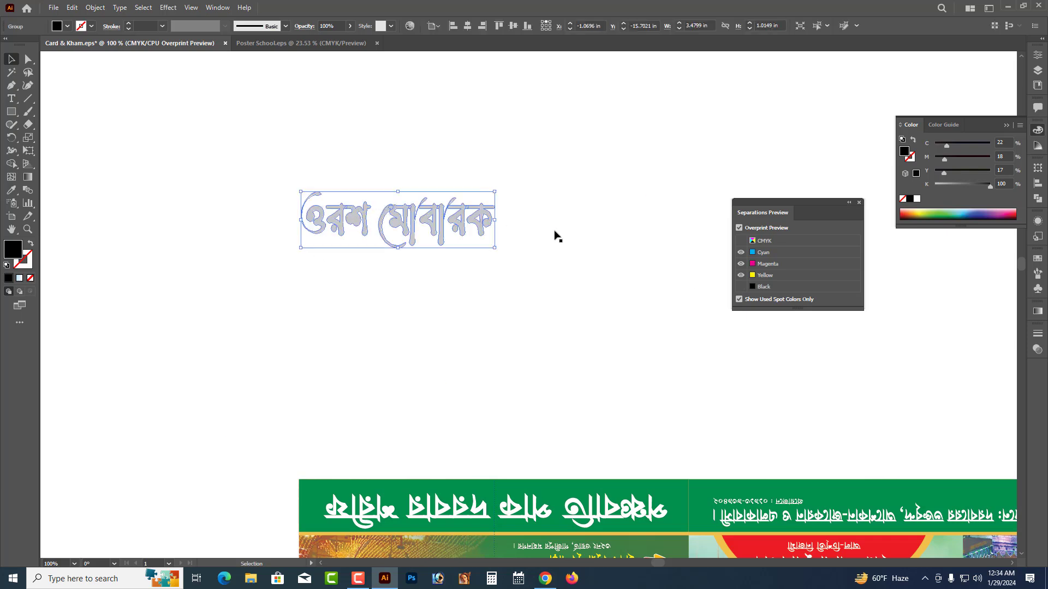
{"action": "left_click", "coordinate": [741, 275]}
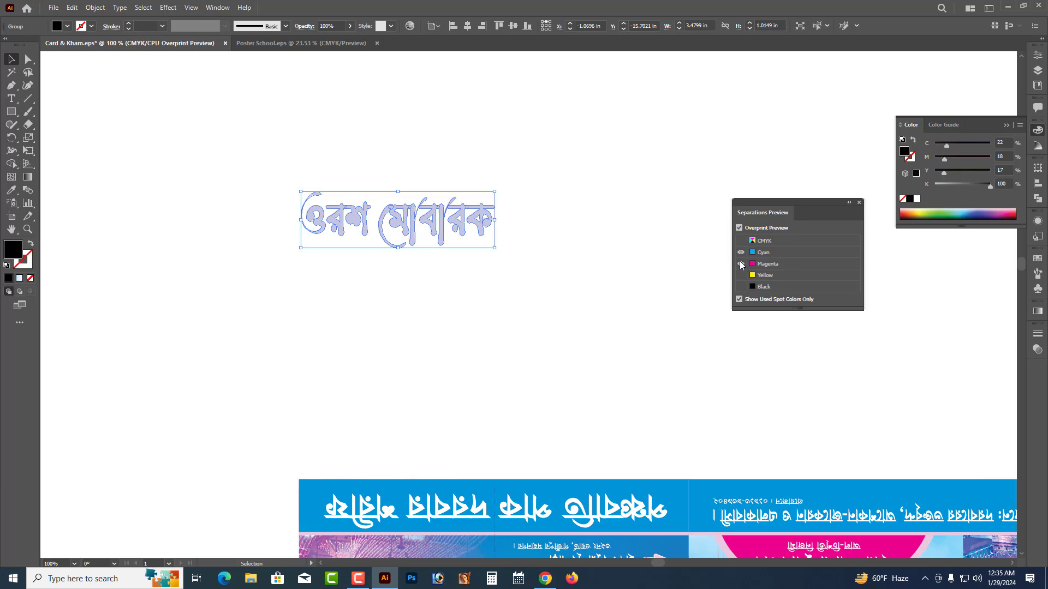
{"action": "left_click", "coordinate": [741, 265]}
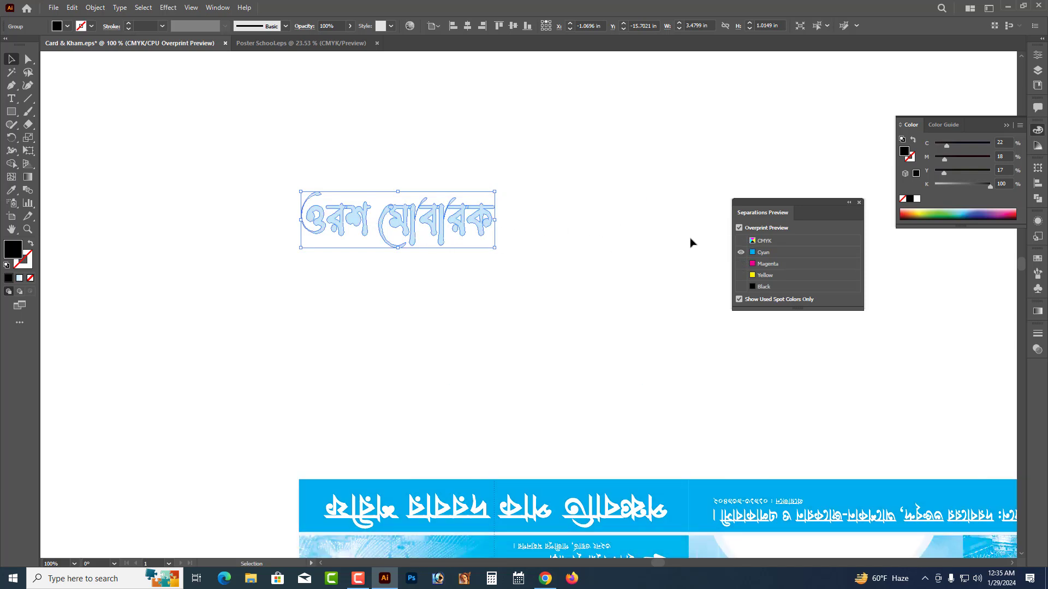
- Undo the title's colour change and the envelope's ungrouping, and turn the black, yellow and magenta plates back on
{"action": "key", "text": "ctrl+a"}
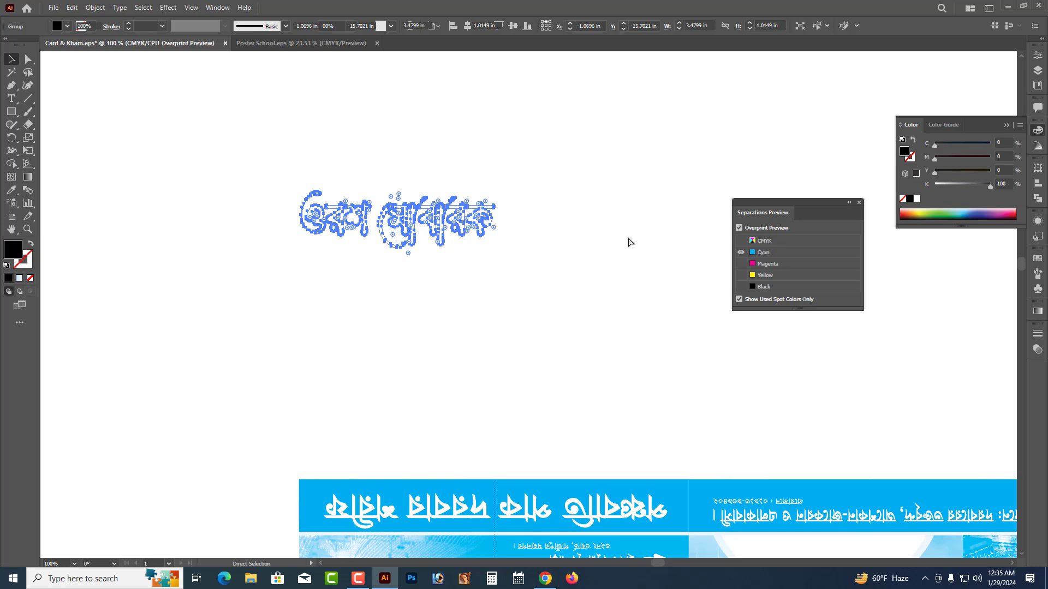
{"action": "key", "text": "v"}
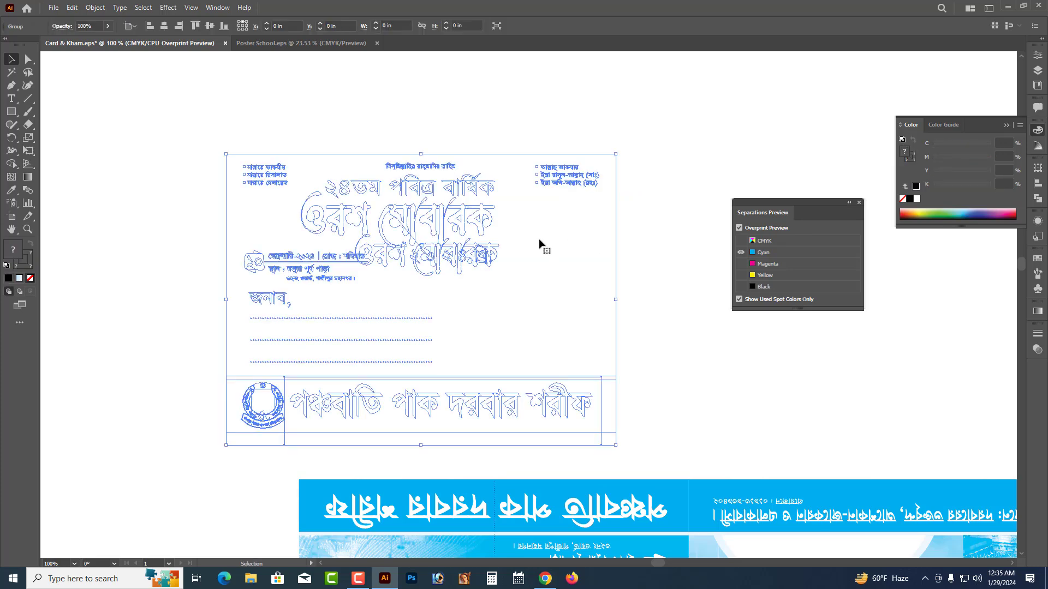
{"action": "left_click", "coordinate": [740, 288]}
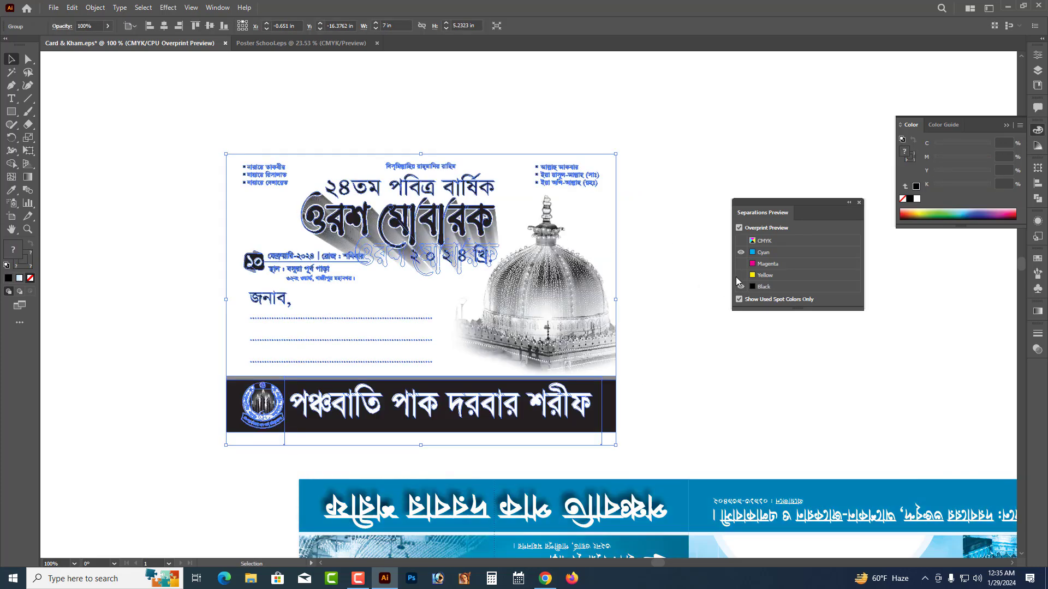
{"action": "left_click", "coordinate": [741, 275]}
{"action": "left_click", "coordinate": [741, 263]}
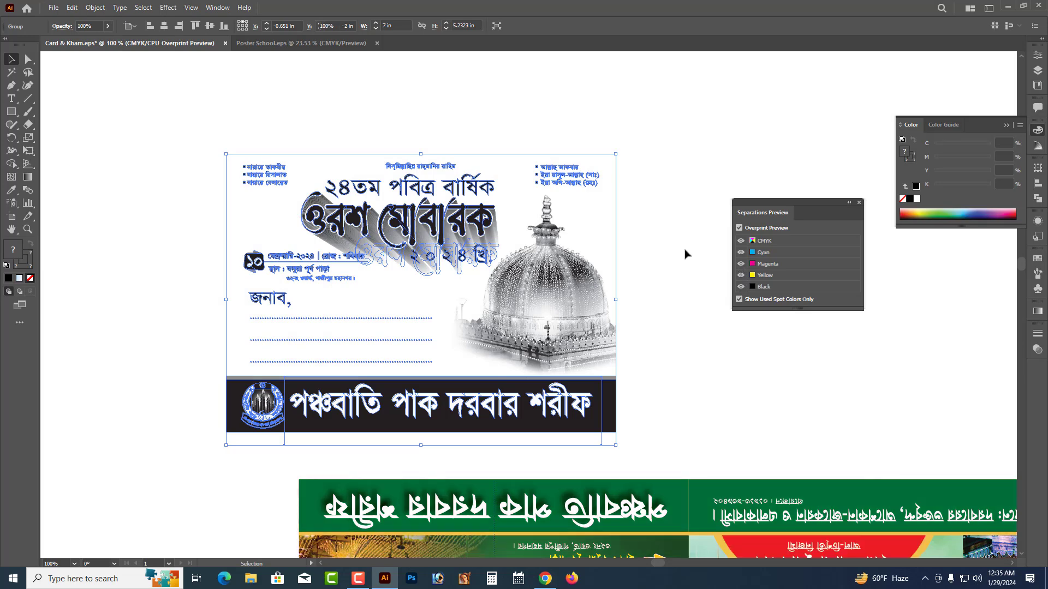
- Deselect the envelope design and close the Card & Kham.eps document
{"action": "left_click", "coordinate": [686, 254]}
{"action": "key", "text": "ctrl+minus"}
{"action": "key", "text": "ctrl+minus"}
{"action": "left_click_drag", "start_coordinate": [689, 251], "coordinate": [531, 189]}
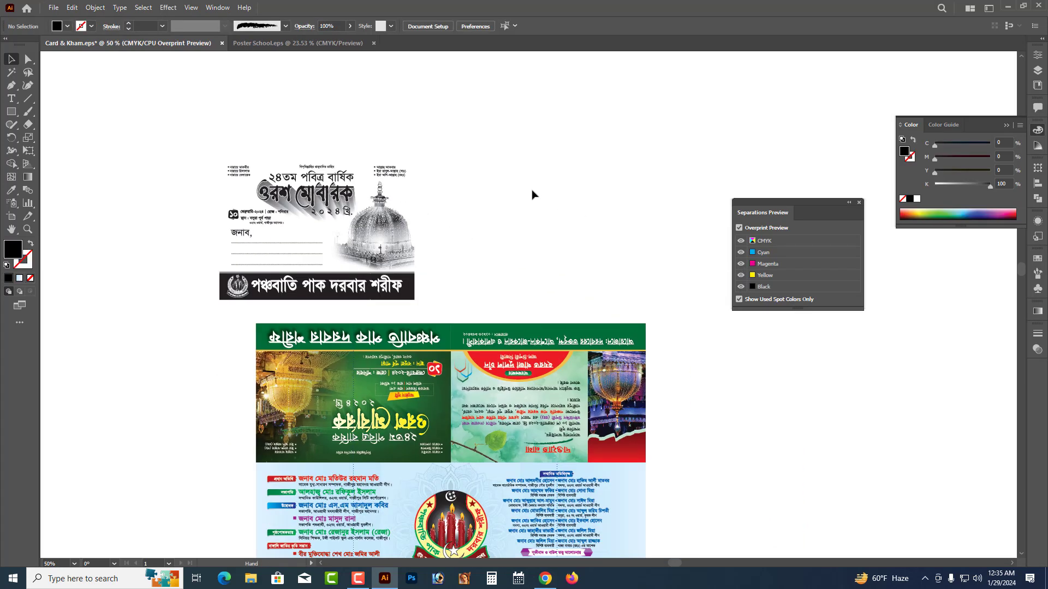
{"action": "key", "text": "ctrl+w"}
{"action": "left_click", "coordinate": [578, 303]}
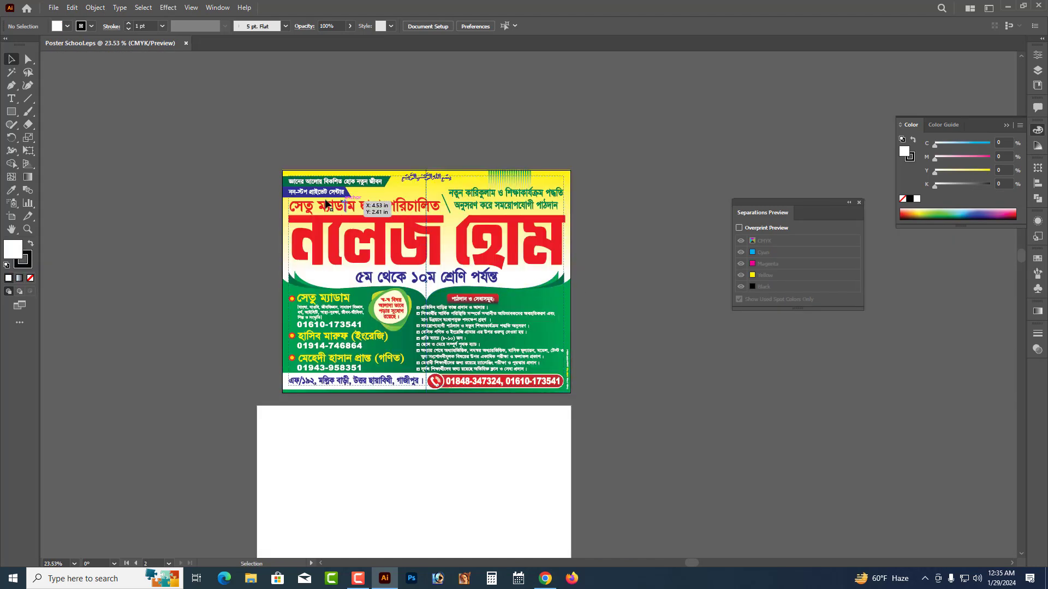
- Turn on Overprint Preview for the Poster School.eps poster and view its black plate alone by hiding cyan, magenta and yellow
{"action": "left_click_drag", "start_coordinate": [426, 295], "coordinate": [542, 327]}
{"action": "key", "text": "ctrl+minus"}
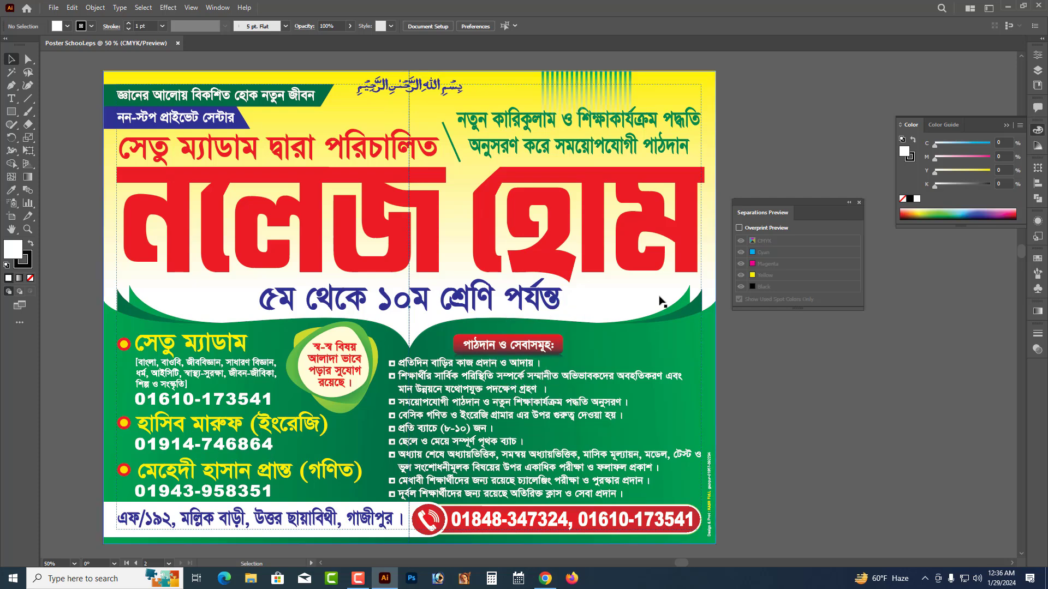
{"action": "left_click", "coordinate": [739, 228]}
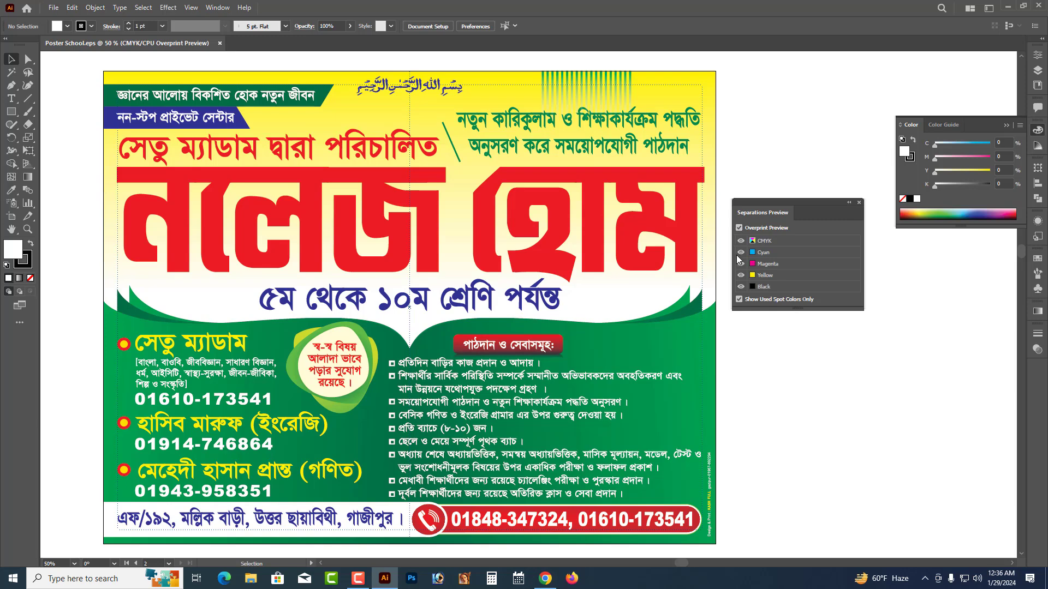
{"action": "left_click", "coordinate": [741, 253]}
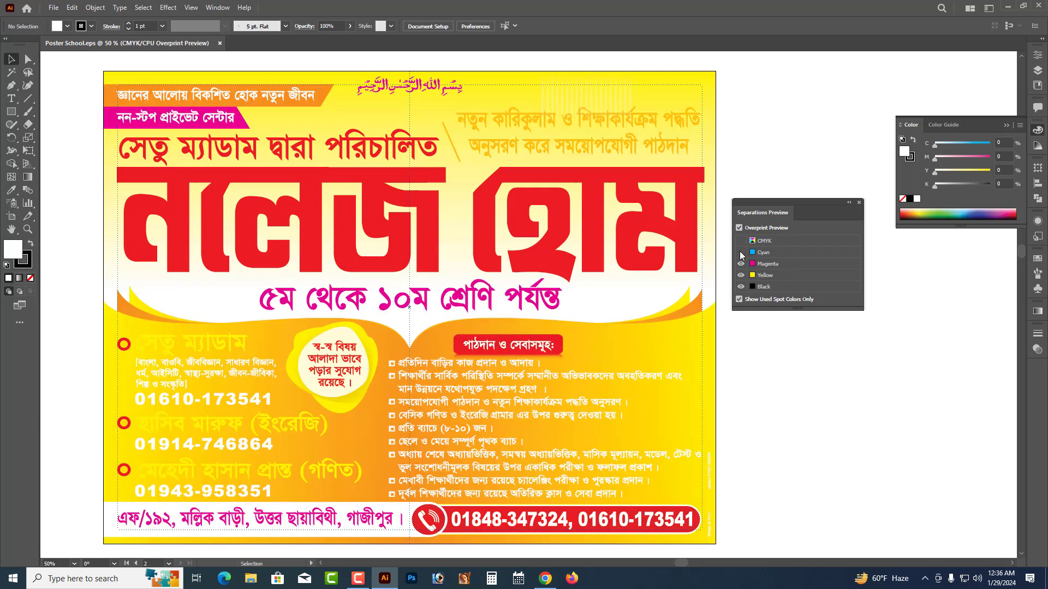
{"action": "left_click", "coordinate": [741, 264]}
{"action": "left_click", "coordinate": [741, 275]}
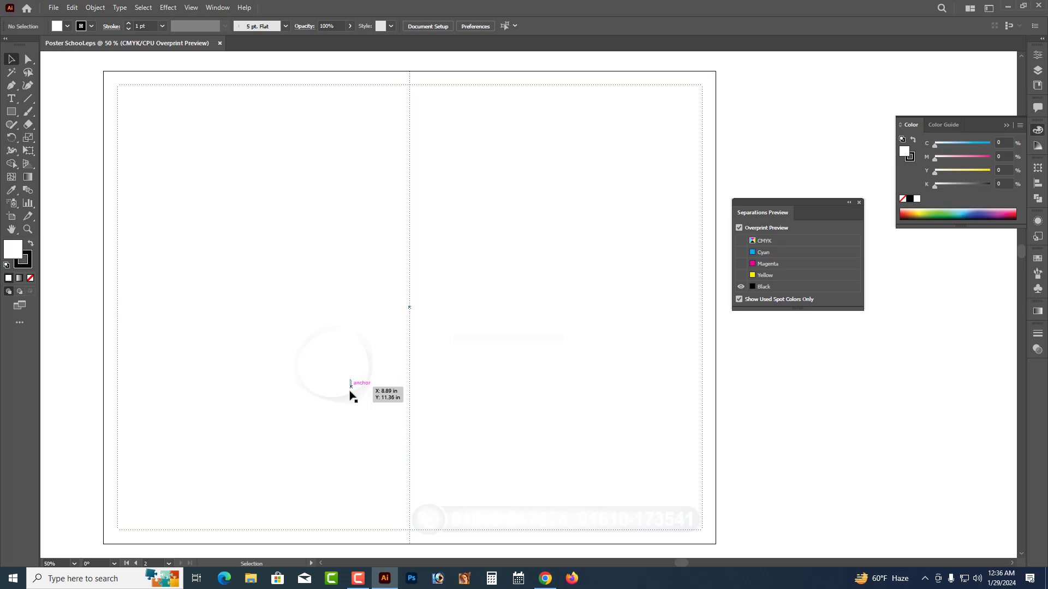
{"action": "left_click", "coordinate": [740, 287]}
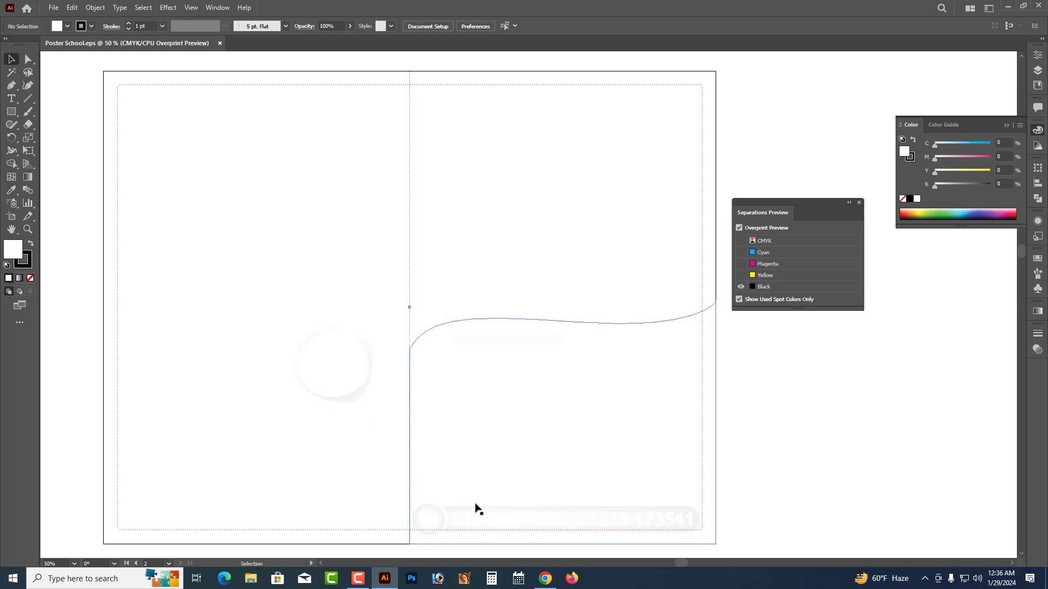
- Reduce the poster's preview to the cyan plate alone, and add magenta, yellow and black back one at a time
{"action": "left_click", "coordinate": [740, 241]}
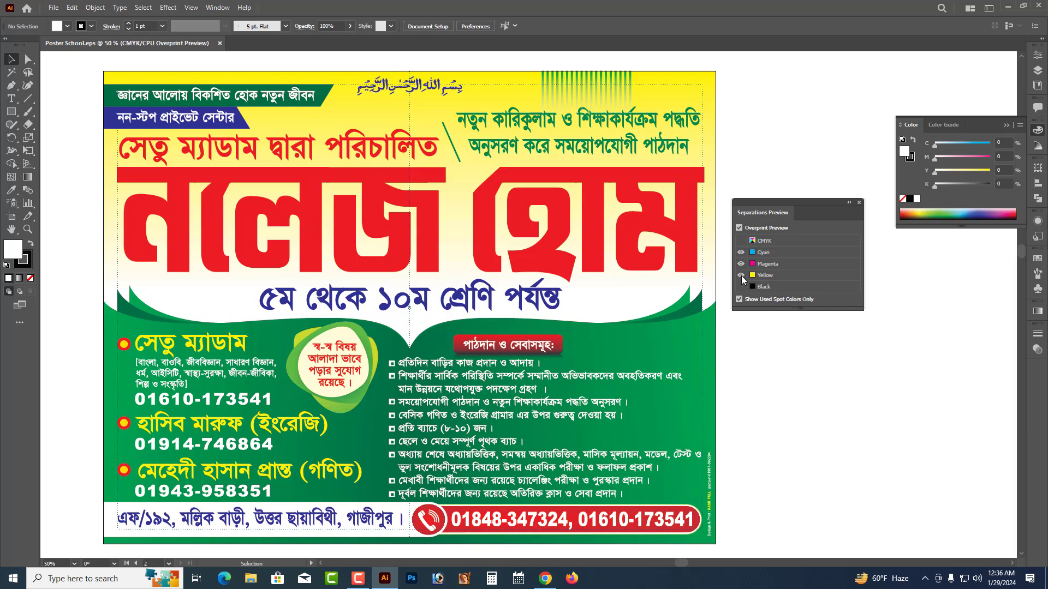
{"action": "left_click", "coordinate": [741, 275]}
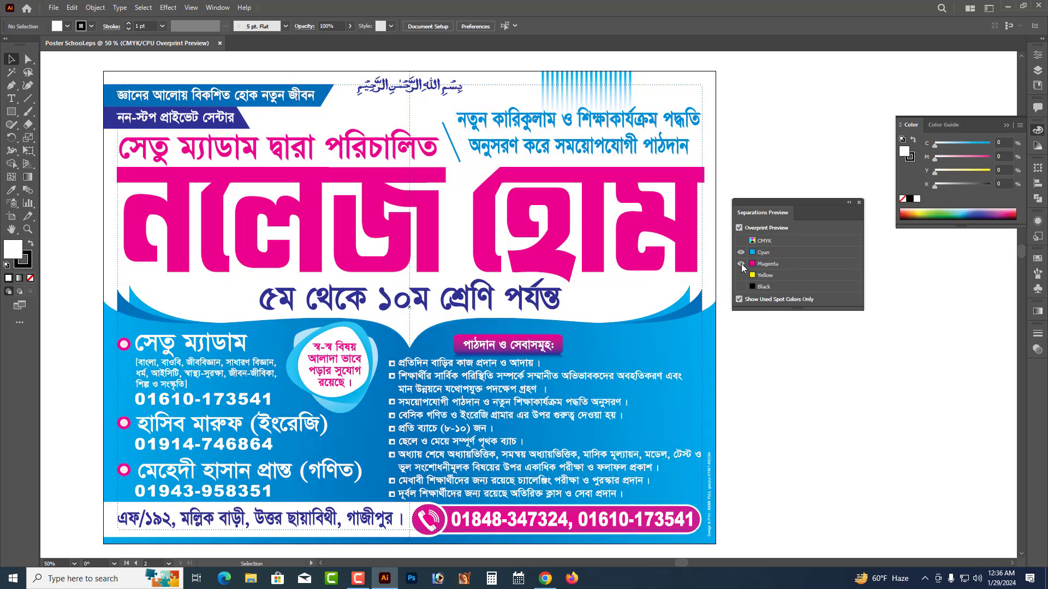
{"action": "left_click", "coordinate": [741, 264]}
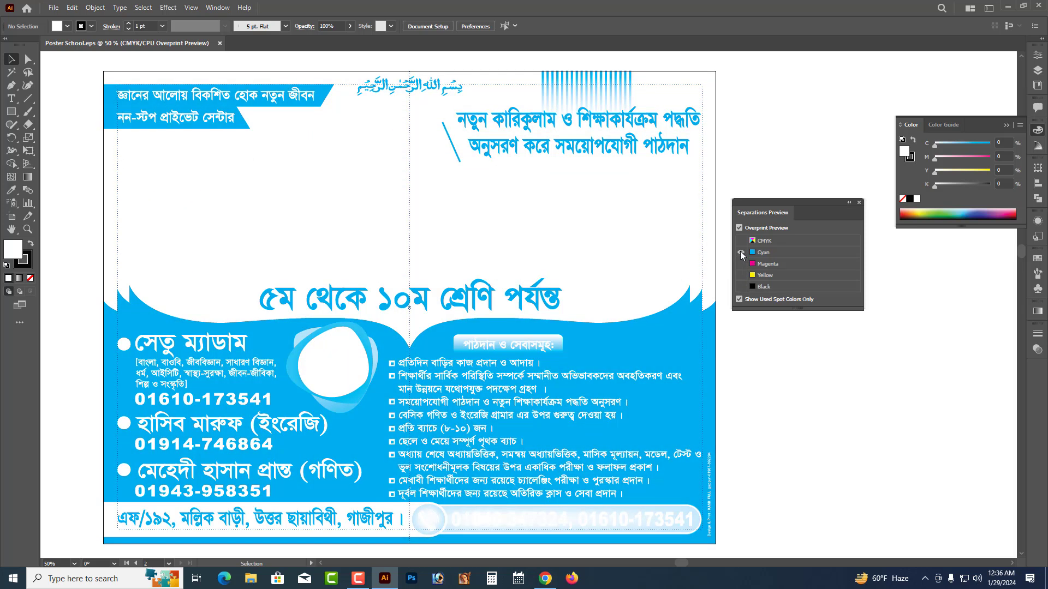
{"action": "left_click", "coordinate": [741, 264]}
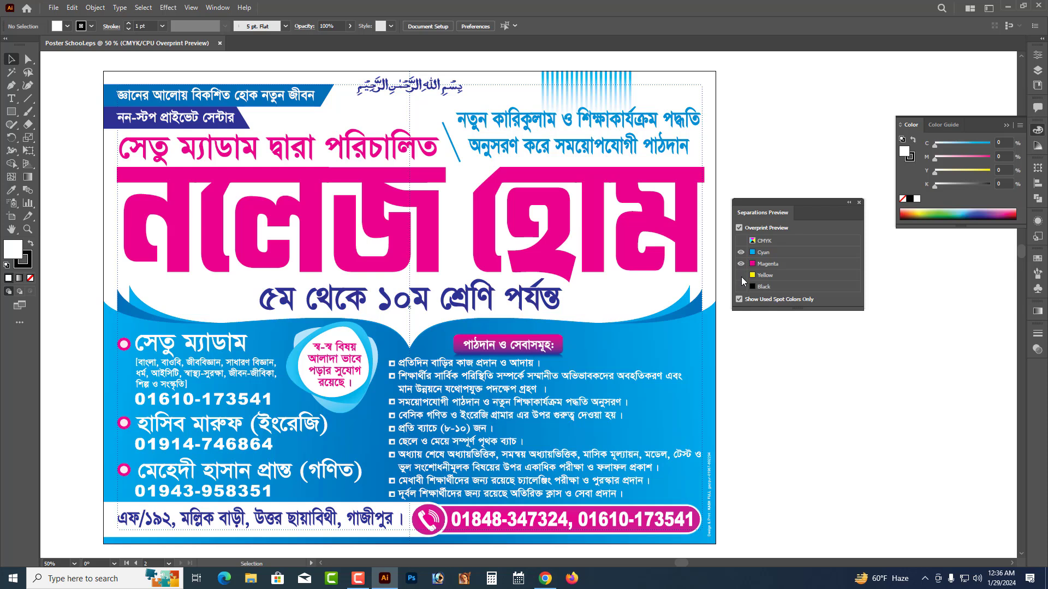
{"action": "left_click", "coordinate": [741, 275]}
{"action": "left_click", "coordinate": [741, 287]}
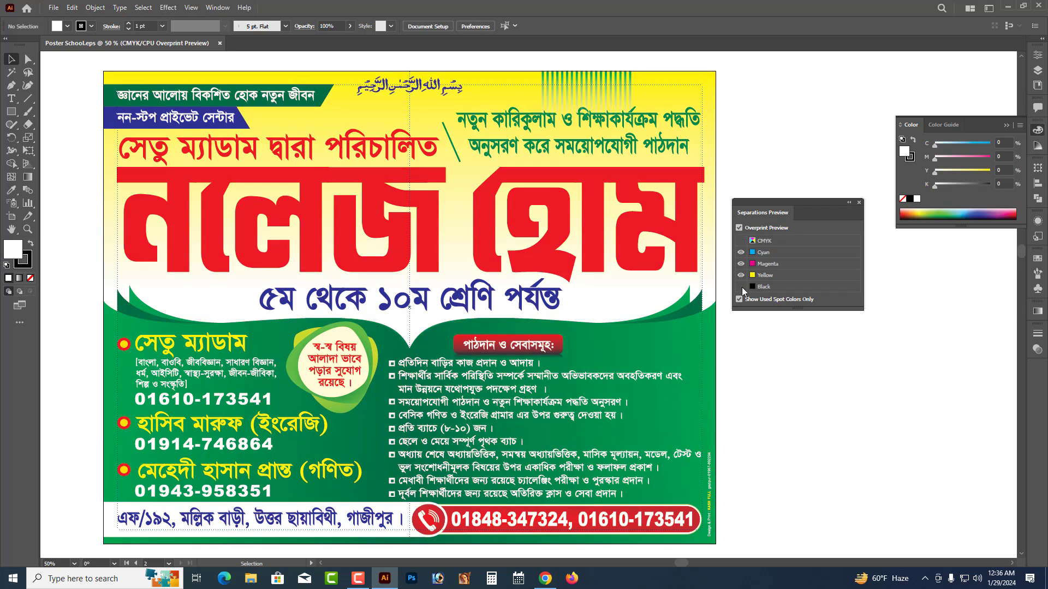
{"action": "left_click", "coordinate": [740, 287]}
{"action": "left_click", "coordinate": [741, 241]}
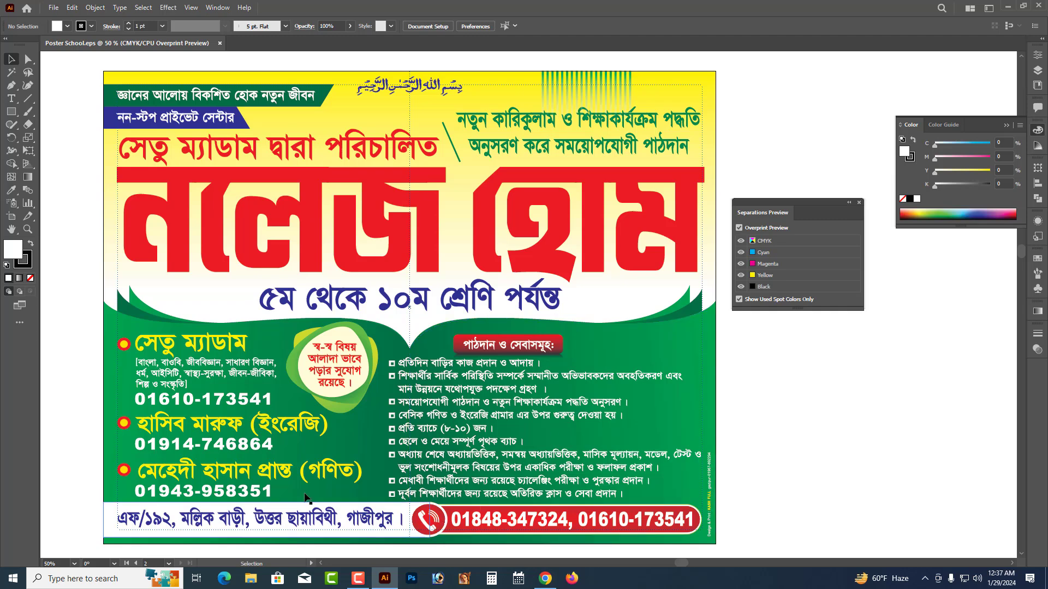
- Hide the poster's cyan, magenta and yellow plates to recheck black alone, then show those three and hide black
{"action": "left_click", "coordinate": [741, 252]}
{"action": "left_click", "coordinate": [741, 264]}
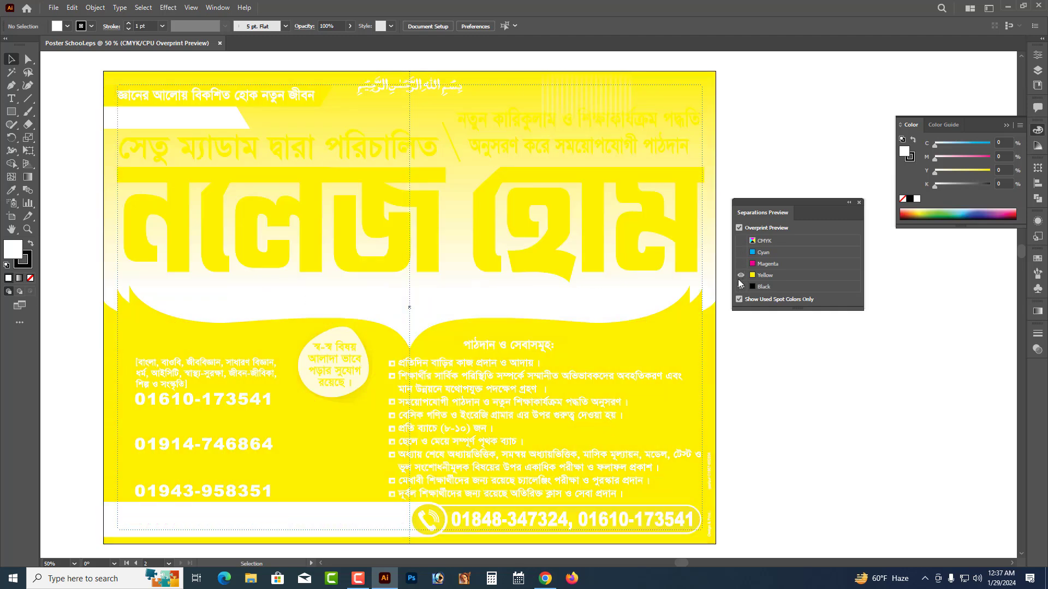
{"action": "left_click", "coordinate": [742, 275]}
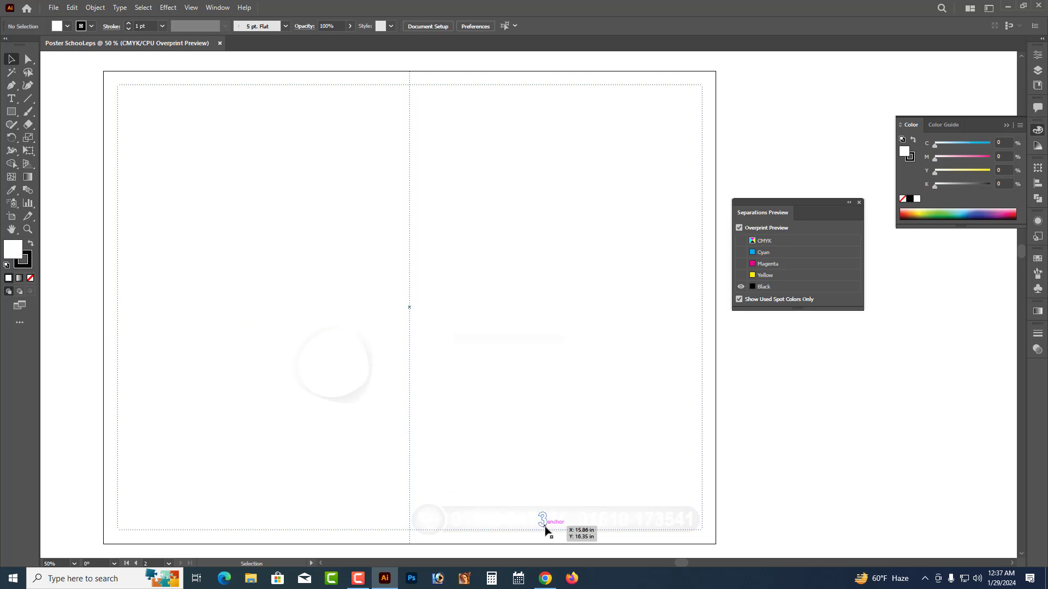
{"action": "left_click", "coordinate": [741, 252]}
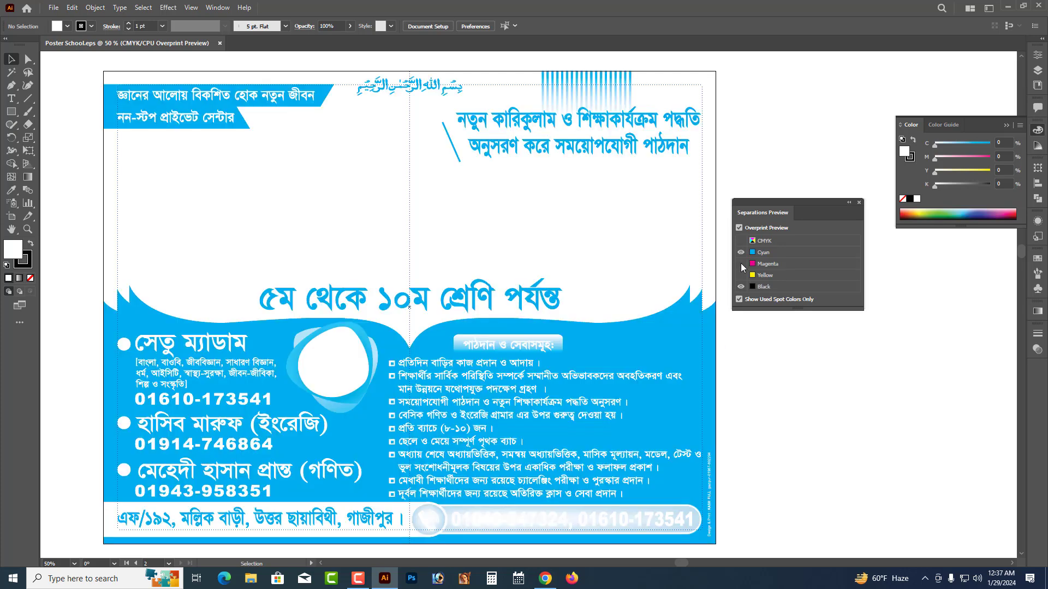
{"action": "left_click", "coordinate": [741, 263]}
{"action": "left_click", "coordinate": [741, 275]}
{"action": "left_click", "coordinate": [740, 286]}
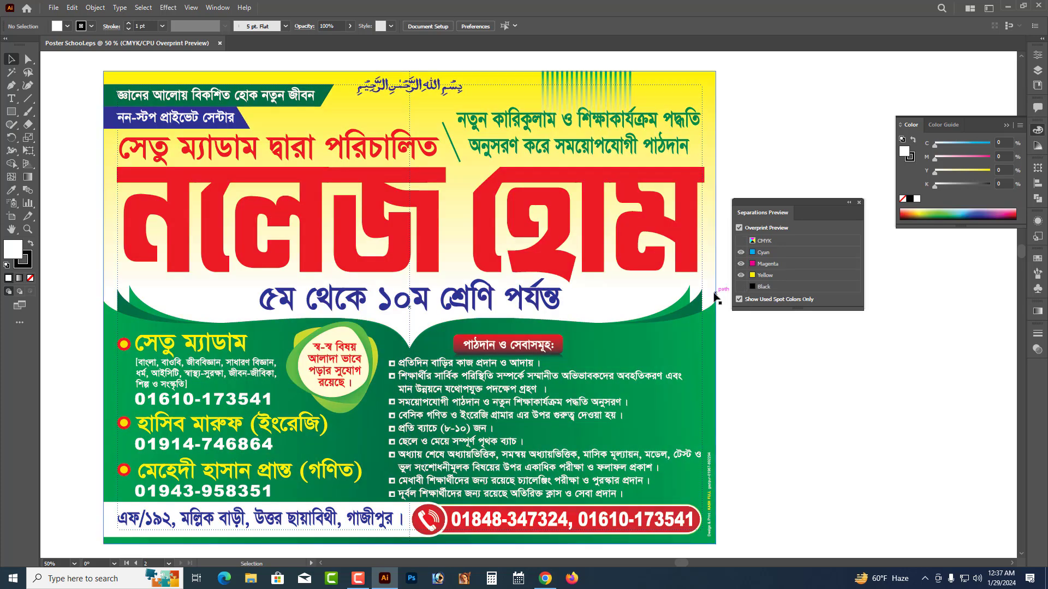